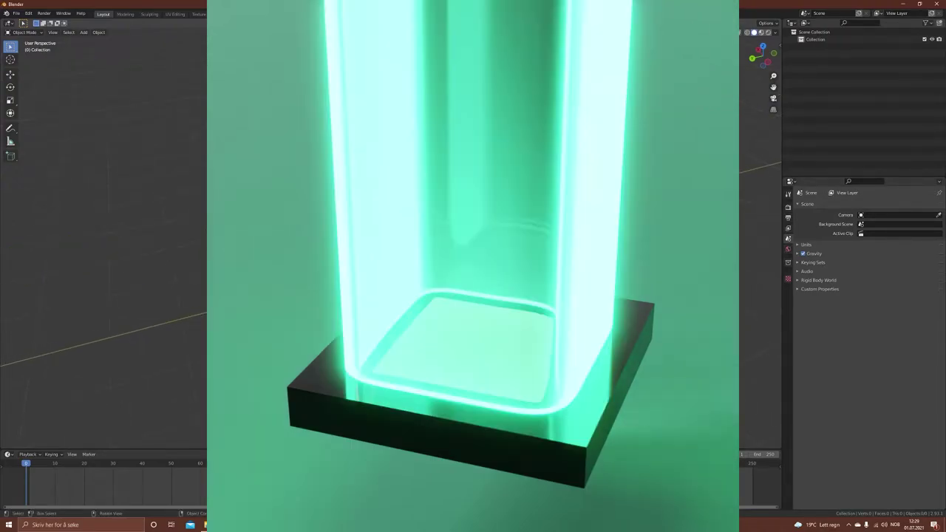
Step: Orbit the view of the empty scene after the example renders
middle_drag(473, 266, 473, 285)
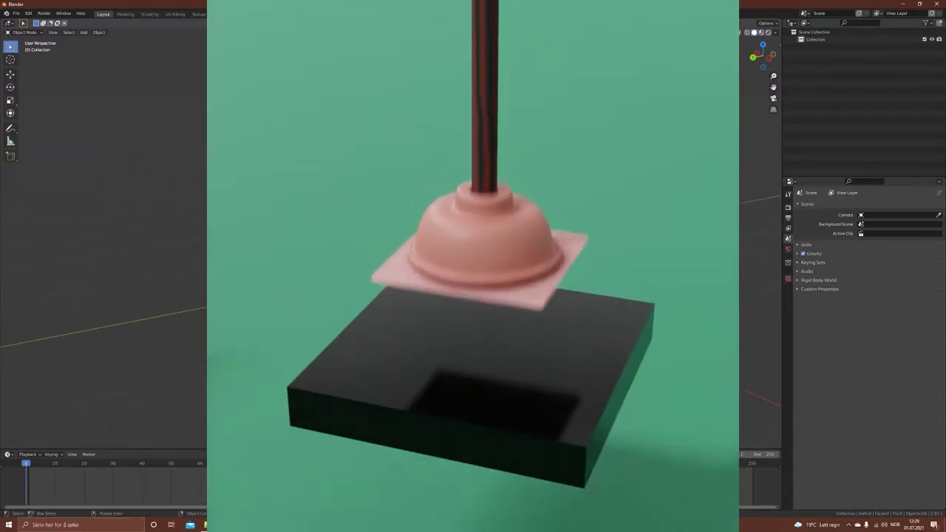
Step: Add a cube mesh to the empty scene
key(shift+a)
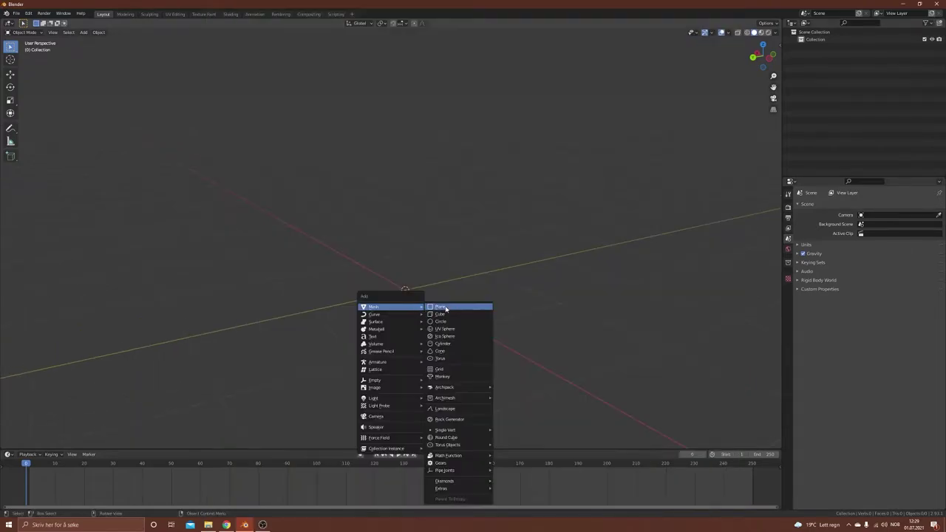
click(446, 315)
scroll(447, 315, down, 5)
middle_drag(444, 301, 458, 221)
Step: In Edit Mode, flatten the cube along Z to 0.090 height and switch to face select
key(Tab)
key(s)
key(z)
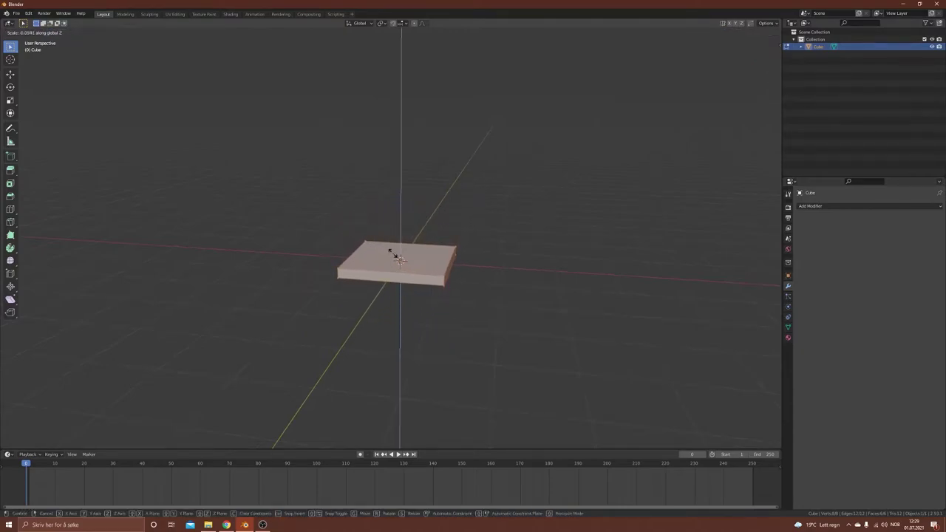
click(391, 255)
middle_drag(391, 255, 388, 228)
scroll(433, 302, up, 3)
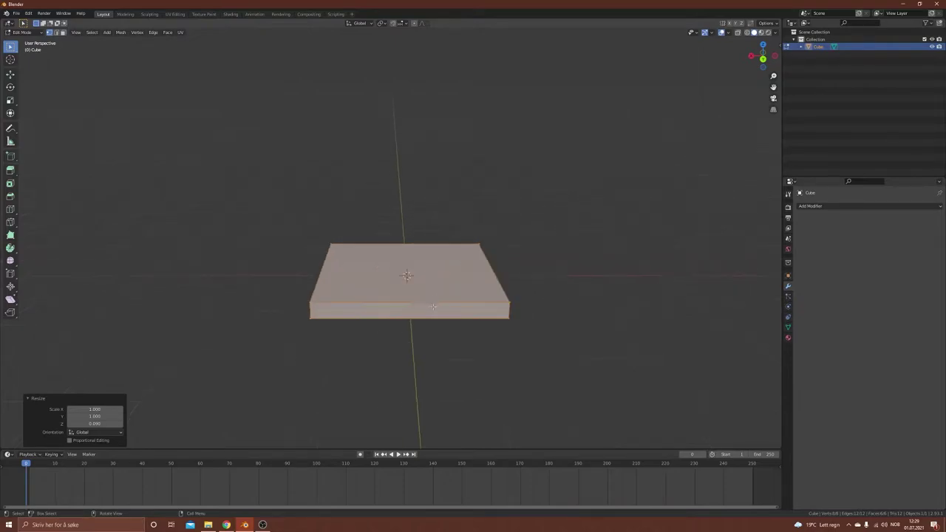
middle_drag(427, 335, 405, 317)
key(3)
click(437, 355)
Step: Subdivide the slab's top face with 10 cuts
click(423, 260)
right_click(397, 269)
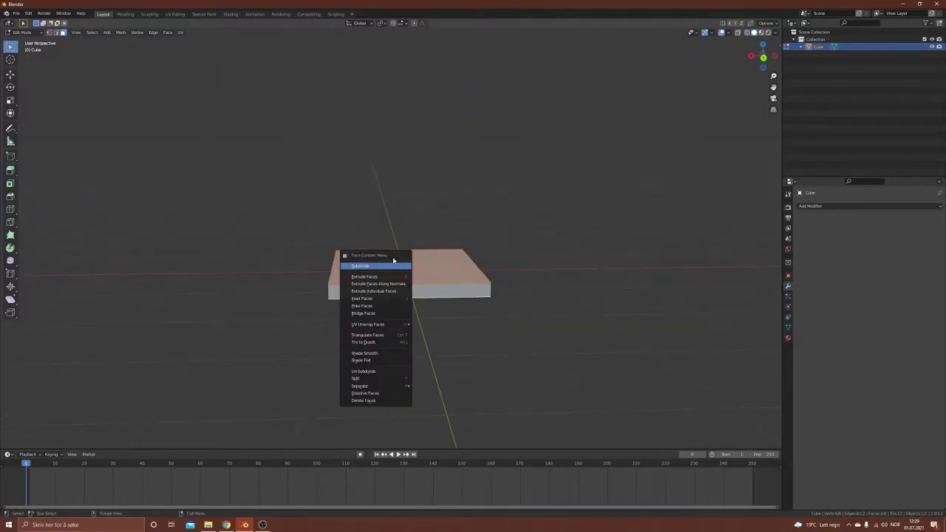
click(377, 271)
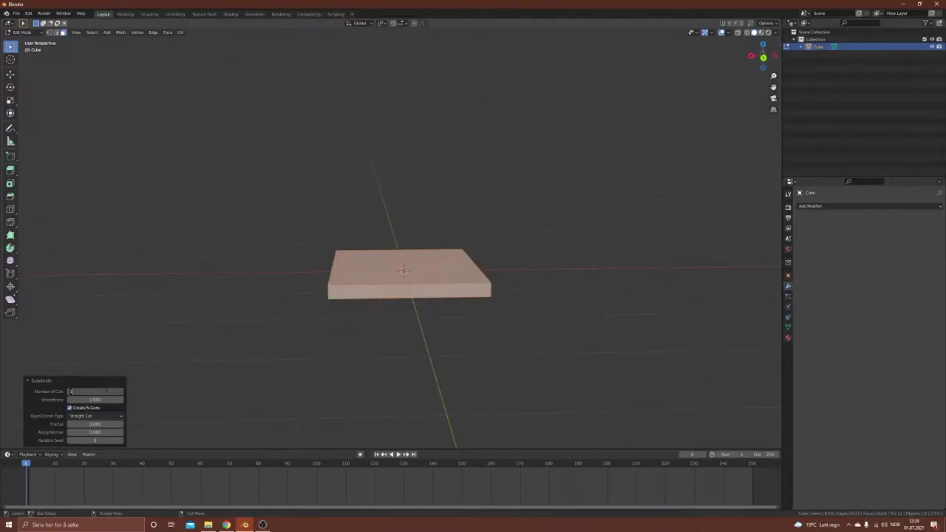
key(Return)
click(399, 321)
middle_drag(399, 321, 421, 316)
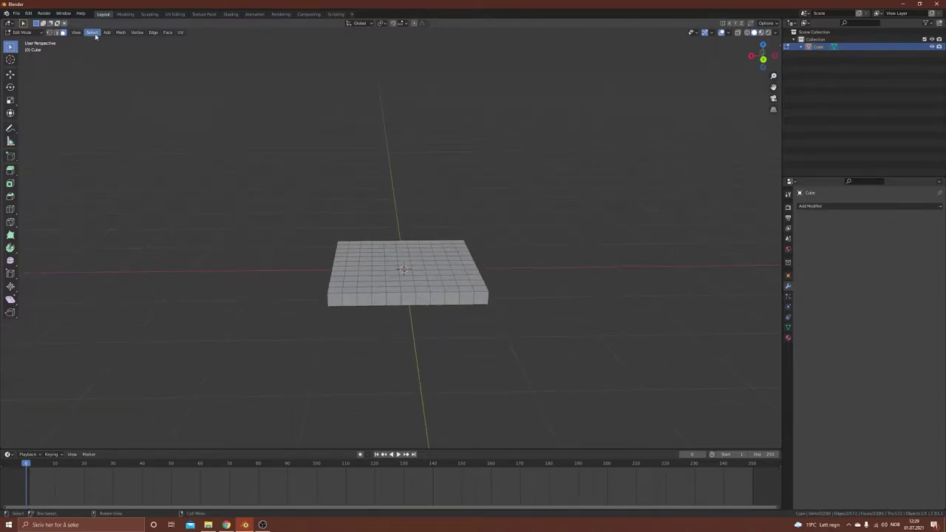
Step: Select the slab's sharp outer edges with Select Sharp Edges in vertex mode
click(92, 33)
click(127, 103)
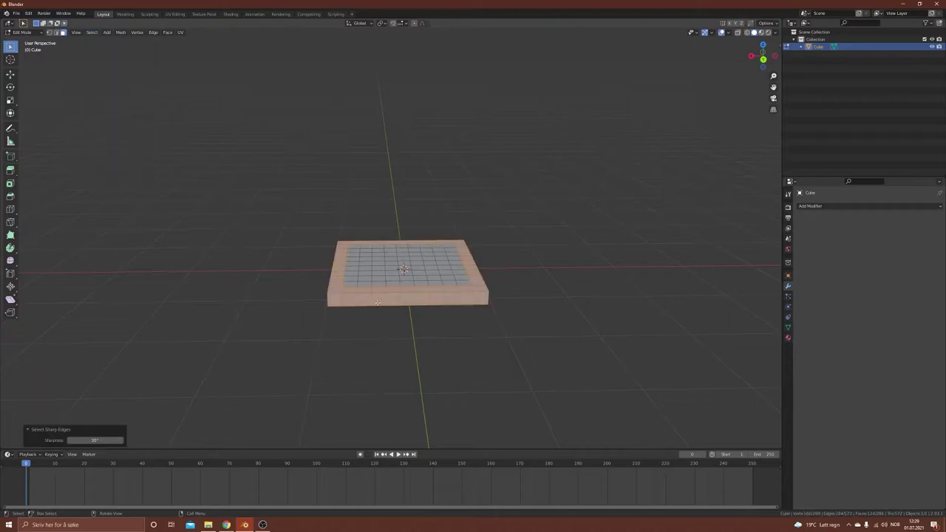
key(1)
click(425, 313)
click(91, 33)
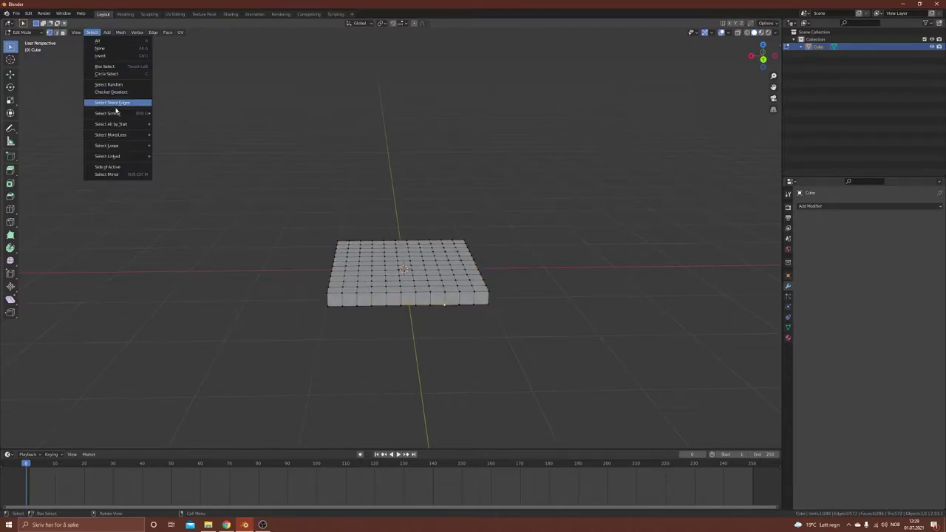
click(122, 102)
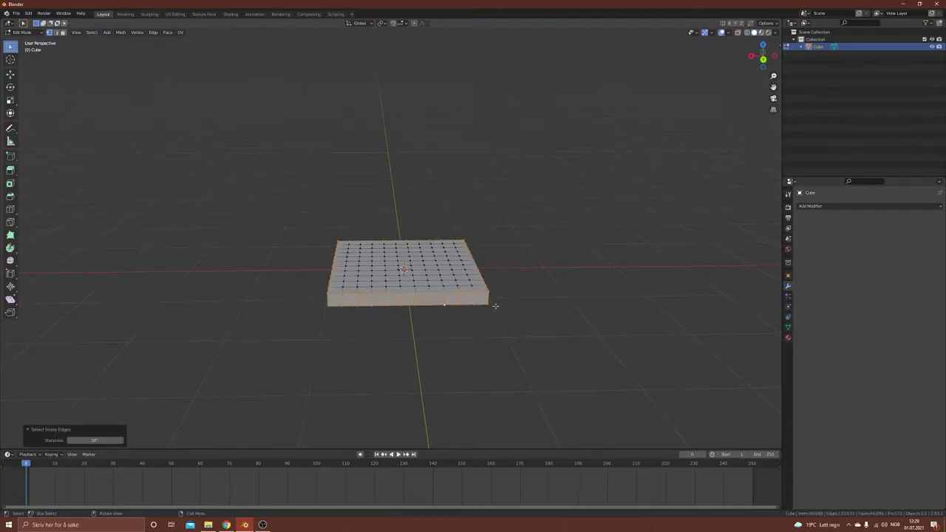
scroll(385, 338, up, 3)
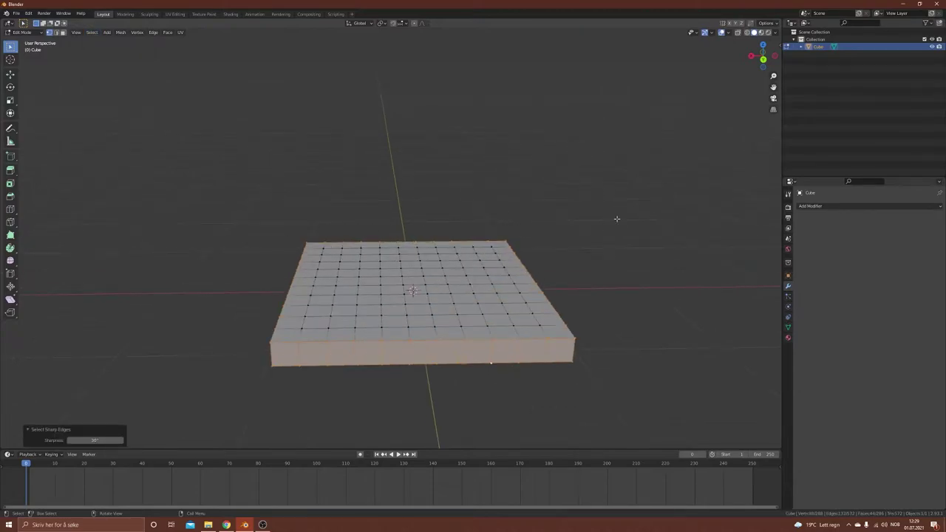
Step: In Back Orthographic view, scale the selected outer edges along Z to 0.005
click(763, 59)
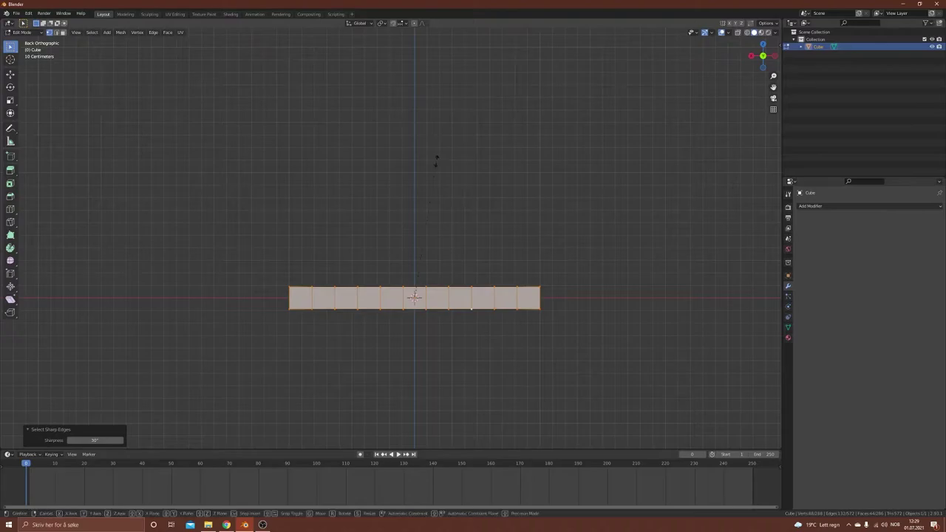
key(s)
key(z)
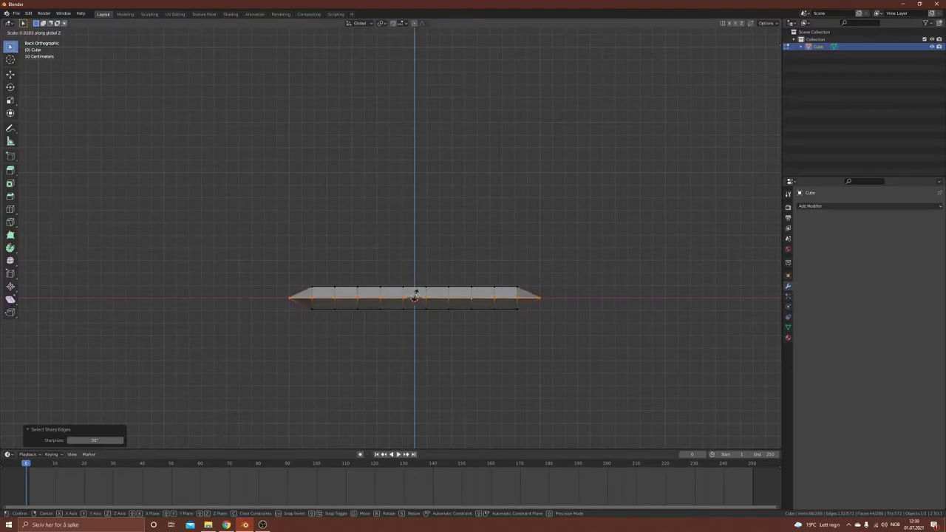
click(401, 293)
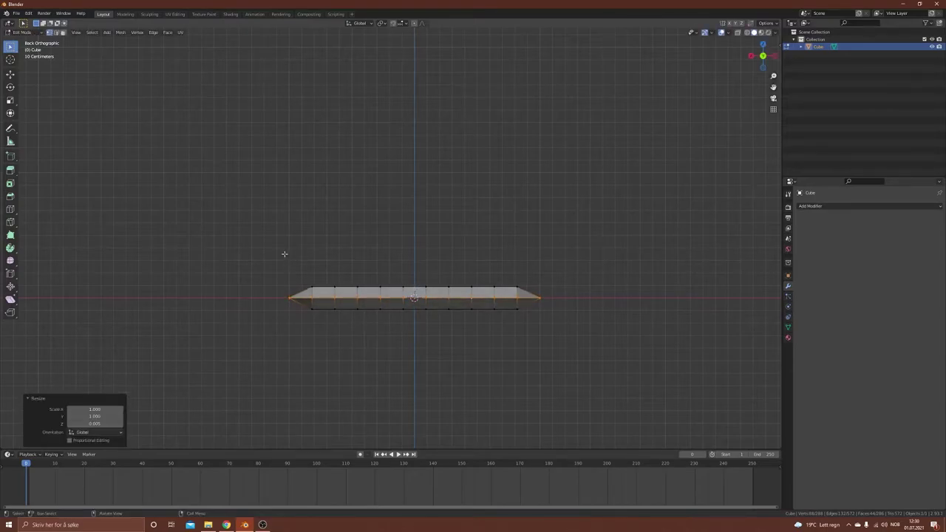
Step: Merge vertices by distance at 0.0461 m, removing 44, and inspect the tapered shape
key(m)
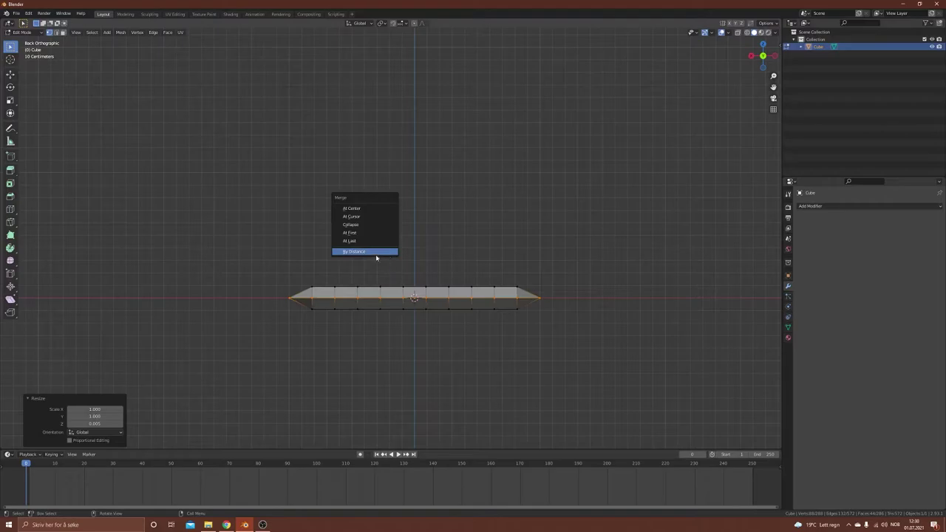
click(364, 252)
middle_drag(364, 252, 222, 354)
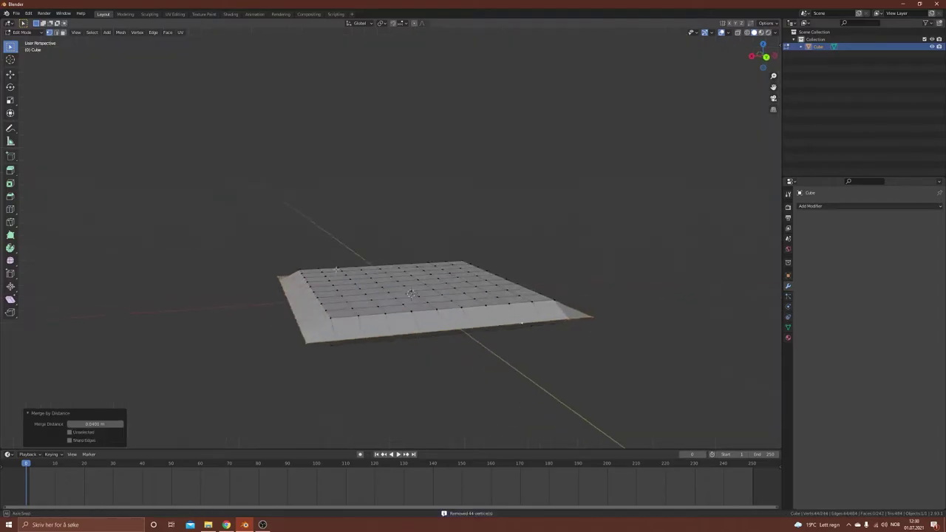
middle_drag(349, 394, 326, 376)
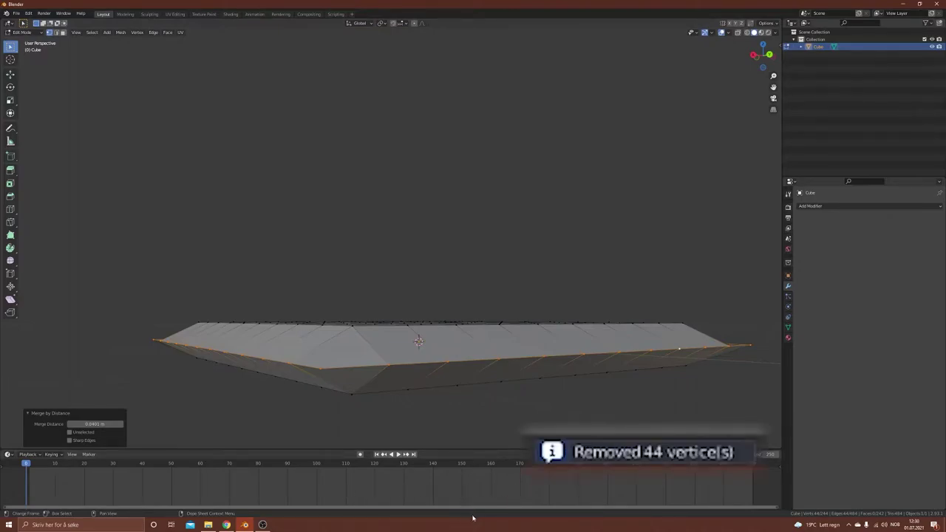
middle_drag(429, 347, 298, 385)
scroll(414, 337, down, 3)
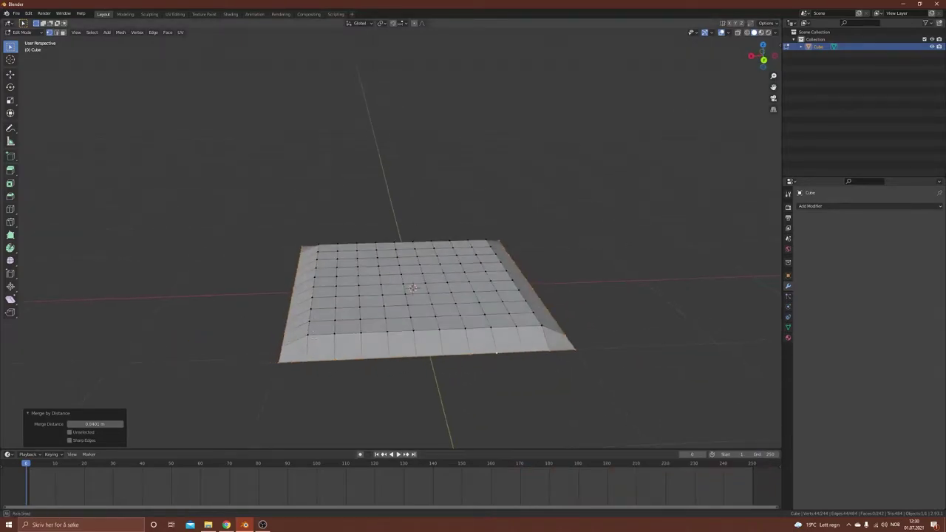
middle_drag(313, 255, 501, 206)
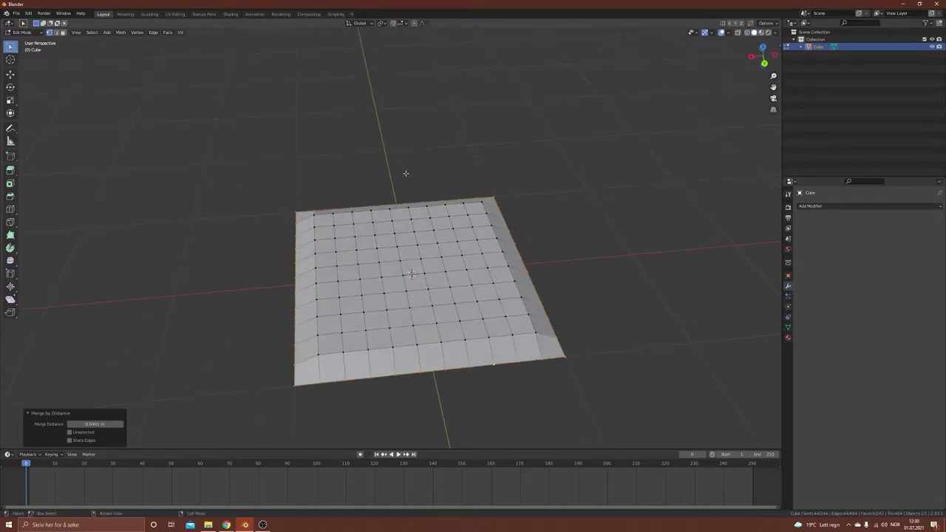
Step: Return to Object Mode and apply Shade Smooth to the pillow
key(Tab)
middle_drag(402, 156, 456, 181)
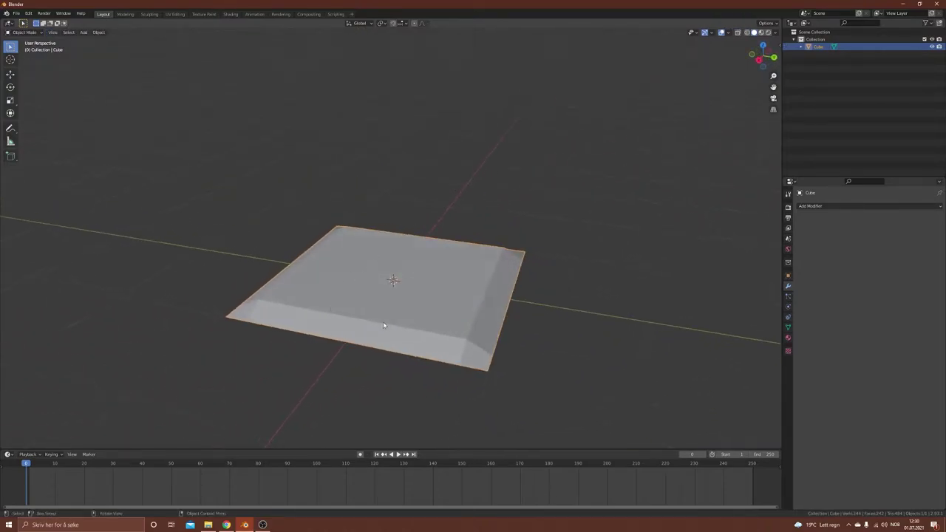
middle_drag(398, 331, 337, 303)
right_click(336, 302)
click(336, 302)
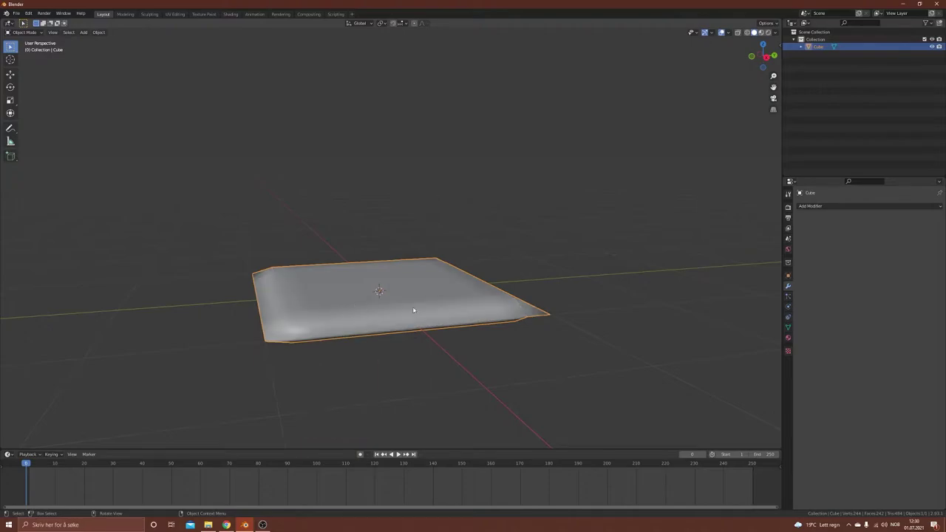
middle_drag(416, 313, 515, 299)
middle_drag(400, 324, 326, 320)
middle_drag(397, 324, 352, 253)
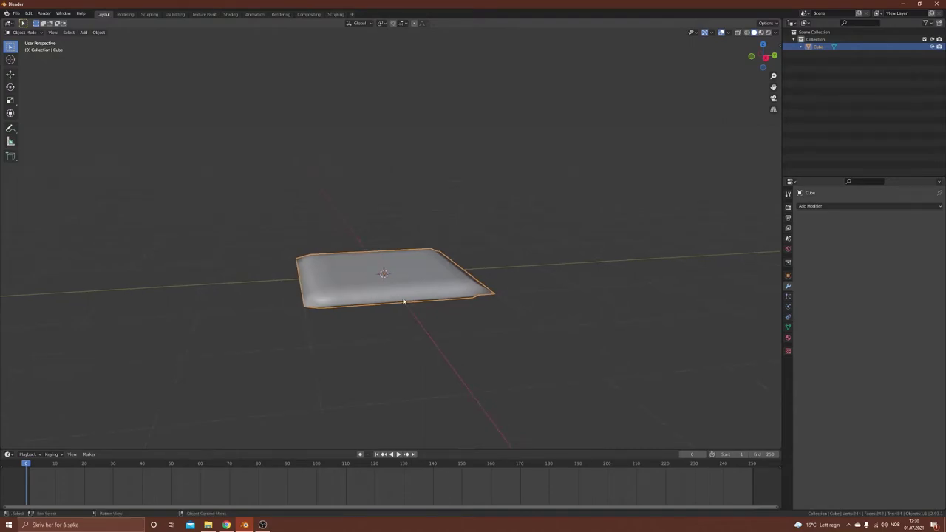
middle_drag(404, 302, 414, 326)
Step: From the Right view, raise the pillow 0.13581 m along Z
click(762, 58)
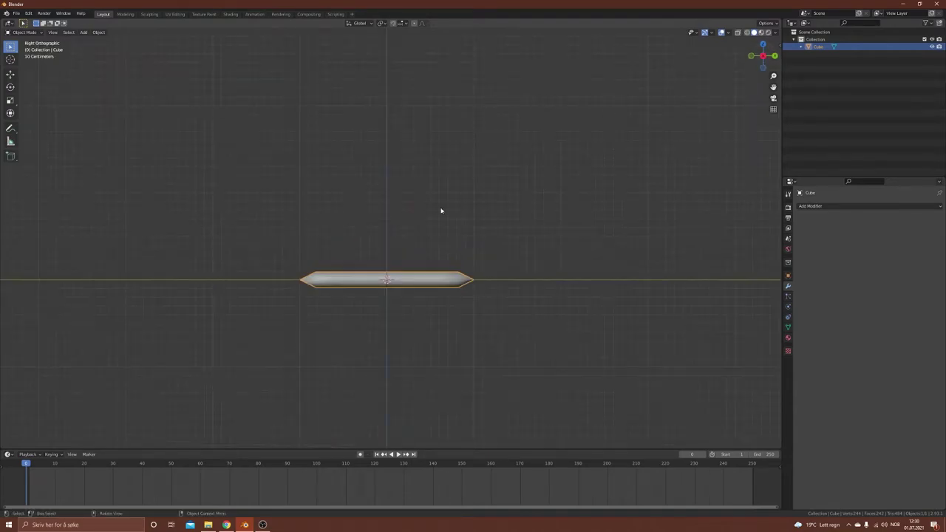
key(g)
key(z)
click(394, 266)
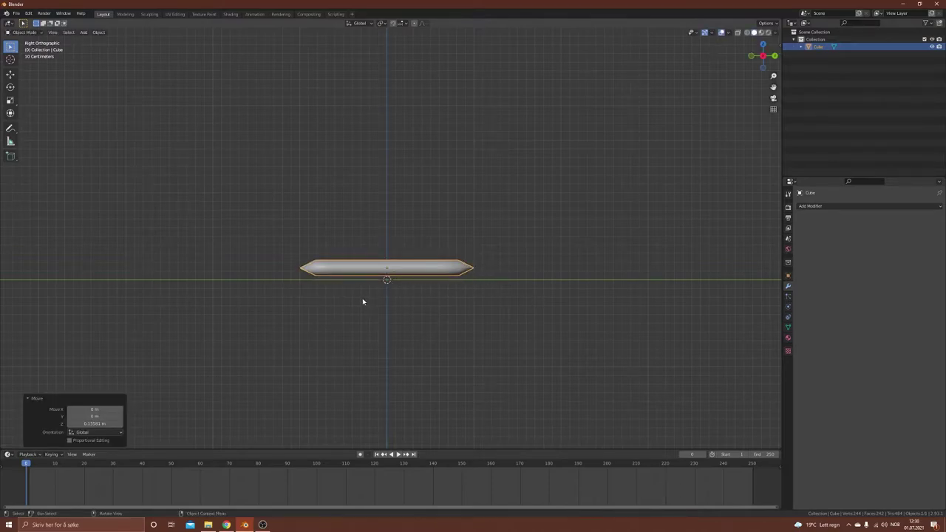
Step: Deselect the cube and add a plane mesh beneath it
right_click(451, 337)
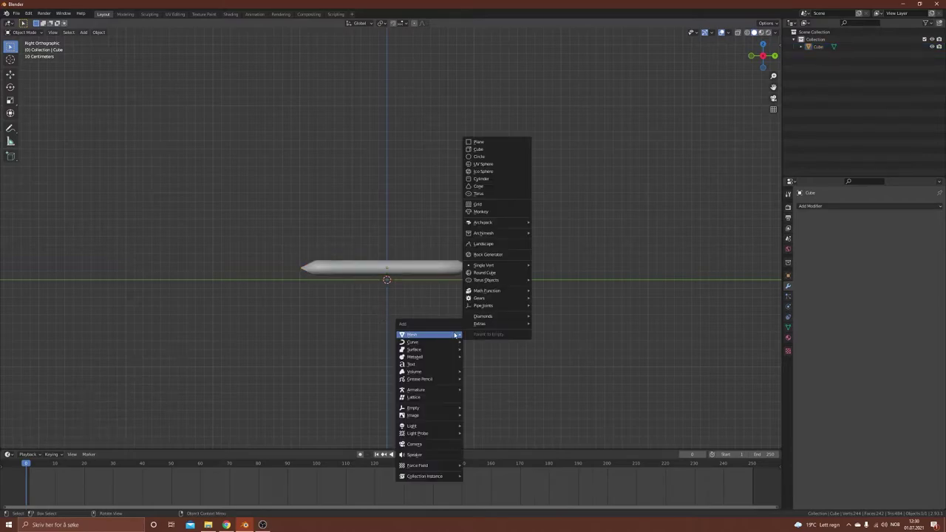
click(448, 173)
key(shift+a)
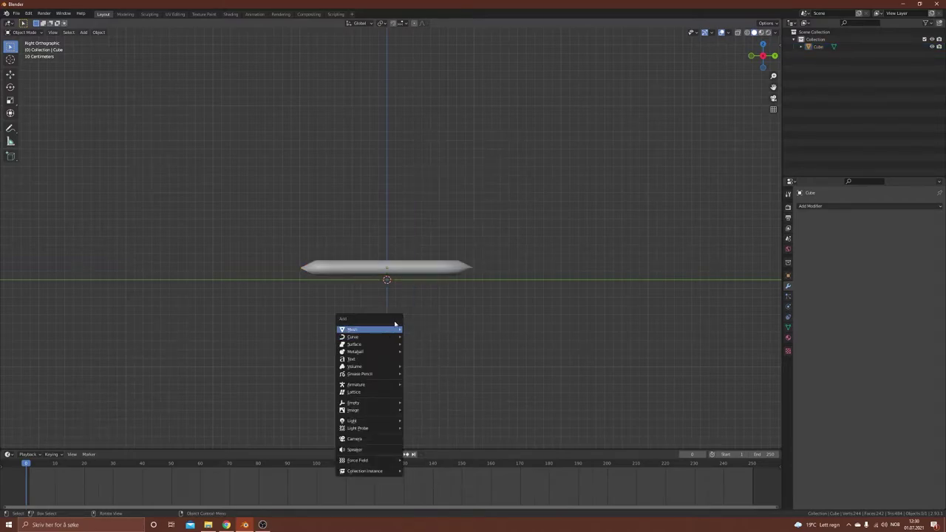
mouse_move(389, 331)
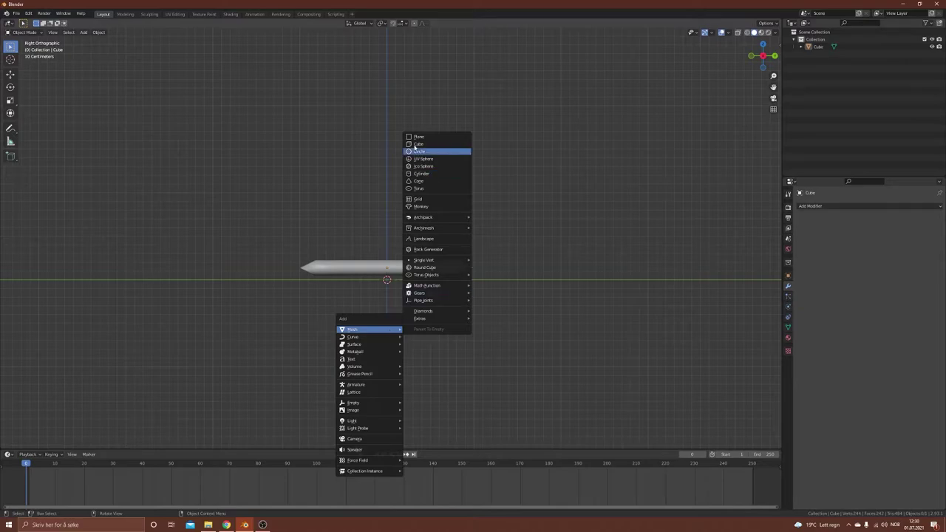
click(418, 136)
middle_drag(357, 288, 416, 312)
Step: Scale the plane up by 2.735 into a wide ground surface
key(s)
click(550, 304)
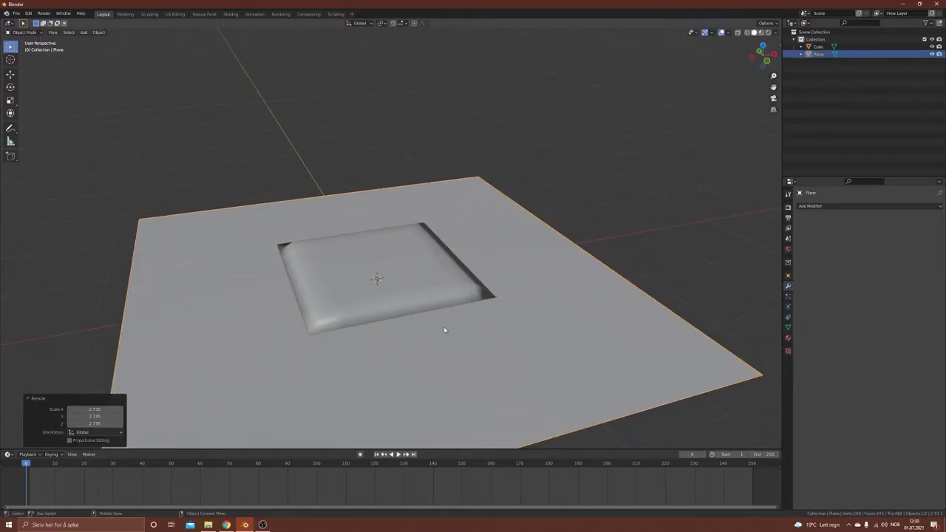
scroll(437, 333, down, 3)
middle_drag(437, 333, 322, 212)
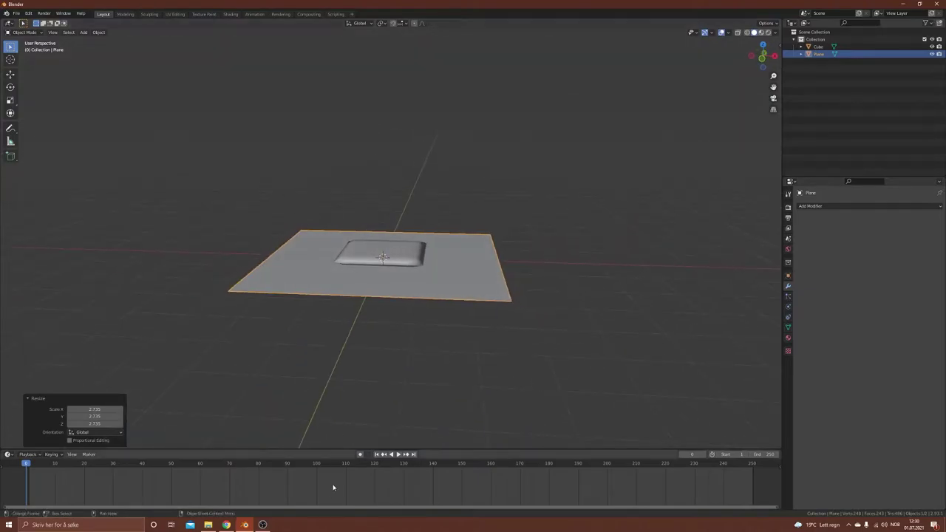
middle_drag(384, 298, 430, 306)
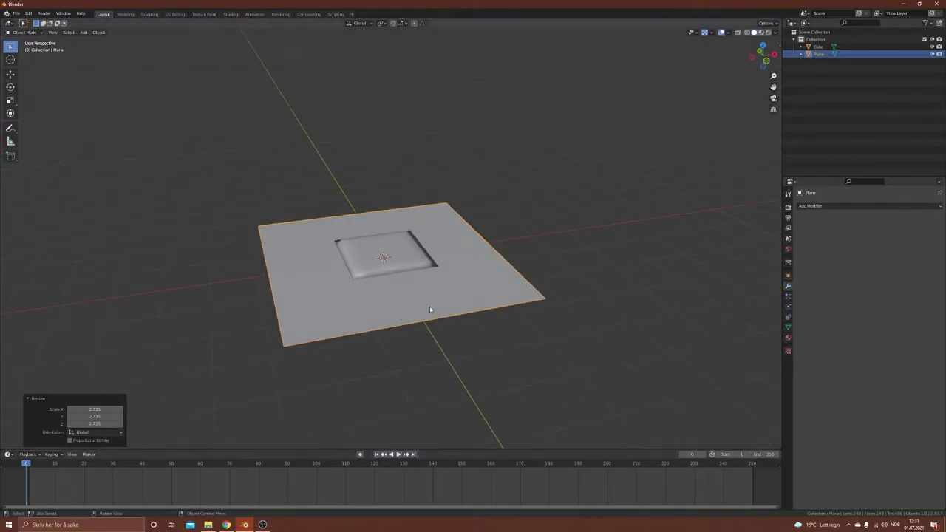
Step: Enable Collision physics on the plane, then on the flattened cube
click(788, 306)
click(834, 215)
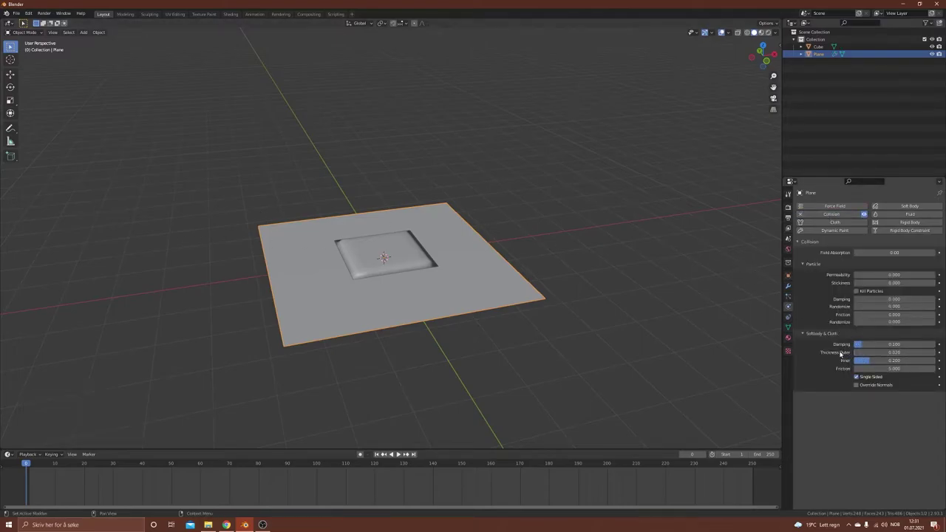
click(585, 273)
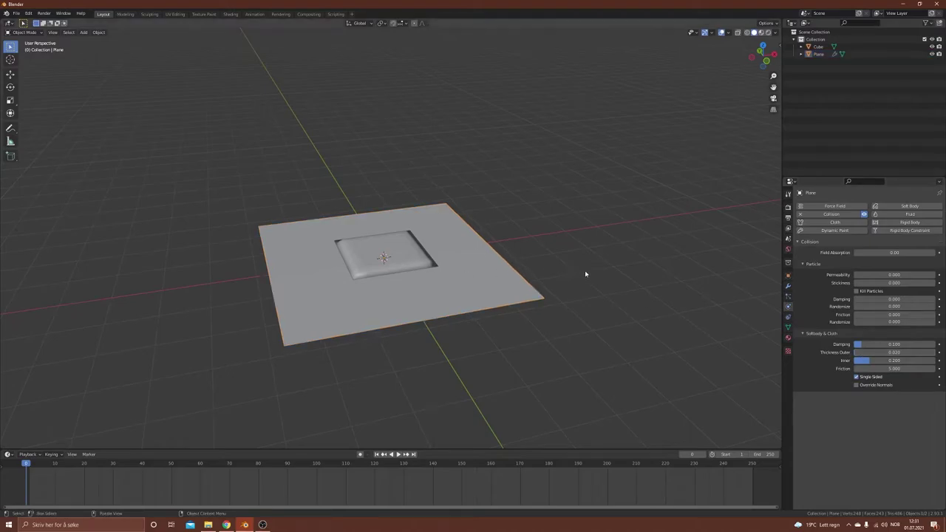
middle_drag(584, 273, 462, 228)
click(393, 260)
middle_drag(398, 274, 387, 327)
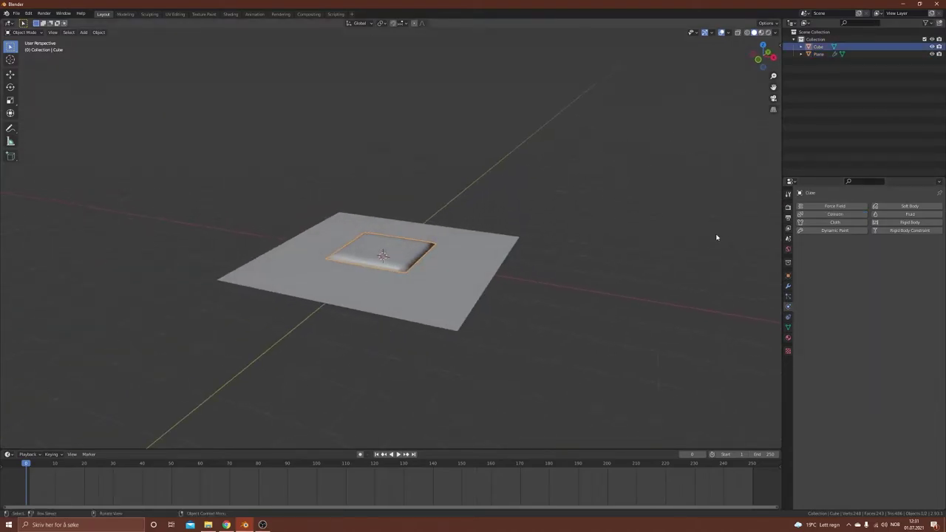
middle_drag(371, 250, 373, 281)
click(831, 213)
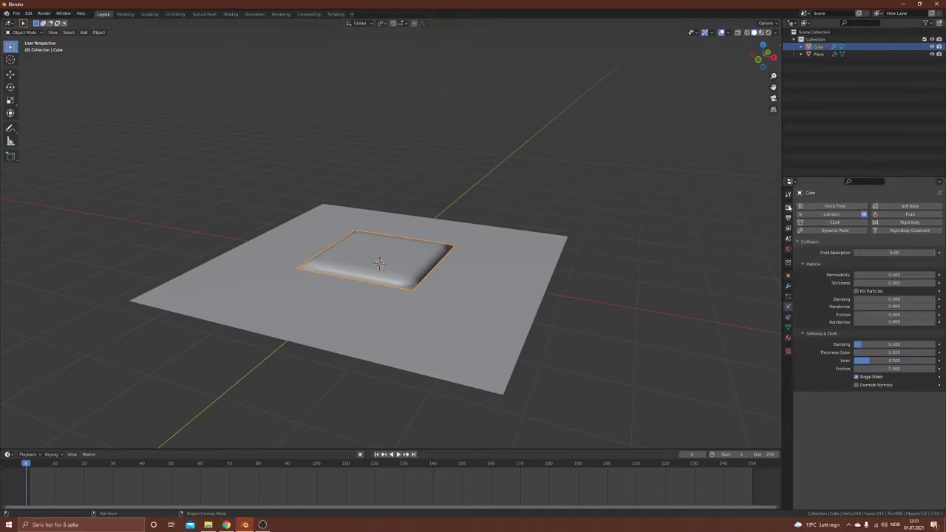
Step: Replace the cube's Collision with Cloth, using quality steps 10 and vertex mass 0.1 kg
click(834, 214)
click(843, 225)
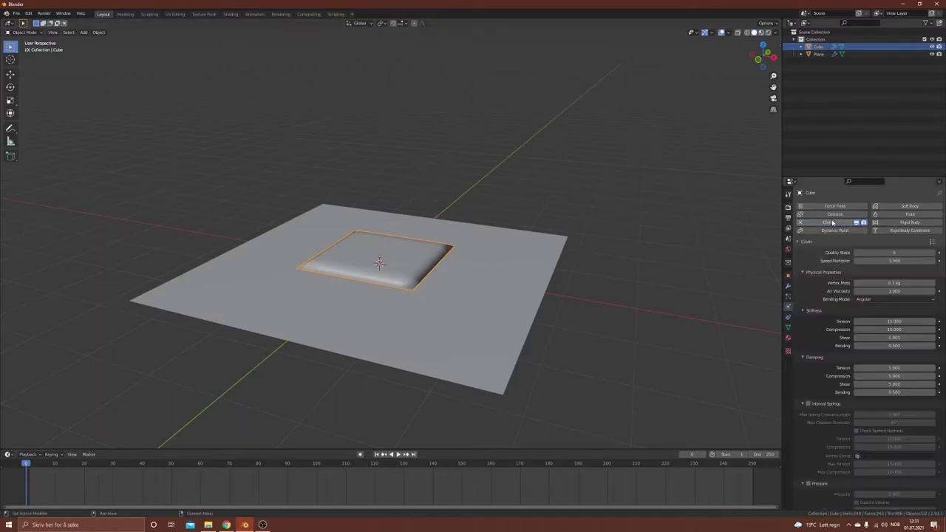
click(904, 252)
text(10)
key(Return)
click(896, 283)
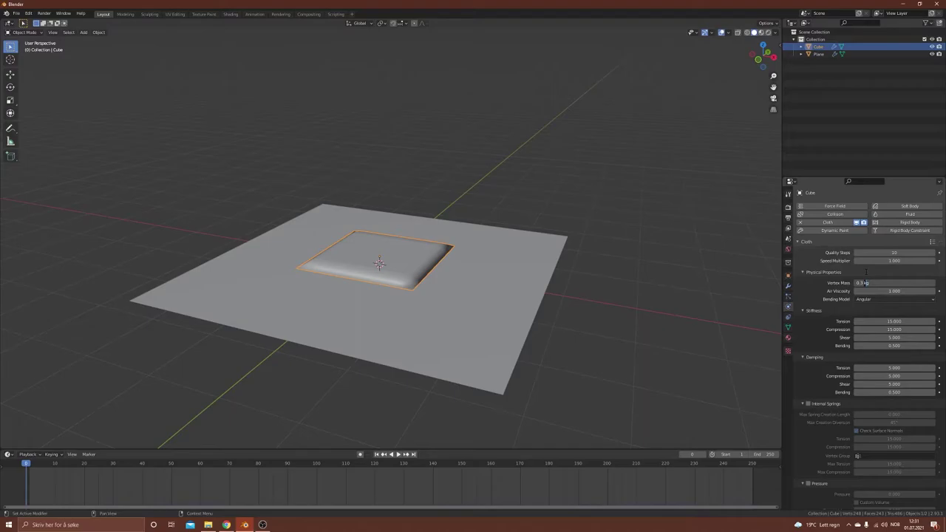
text(0.1)
key(Return)
Step: Enable cloth pressure at 5 and set collision quality to 5
scroll(842, 310, down, 5)
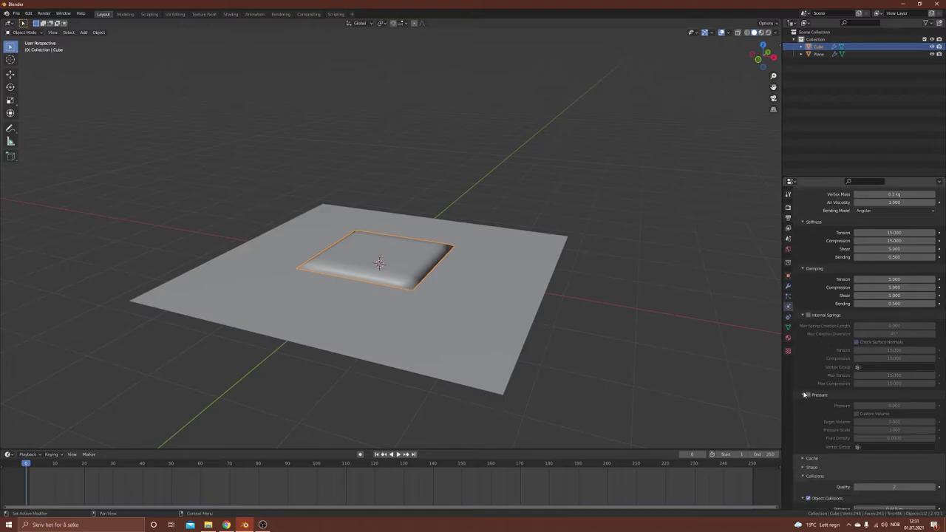
click(804, 395)
click(892, 405)
key(Return)
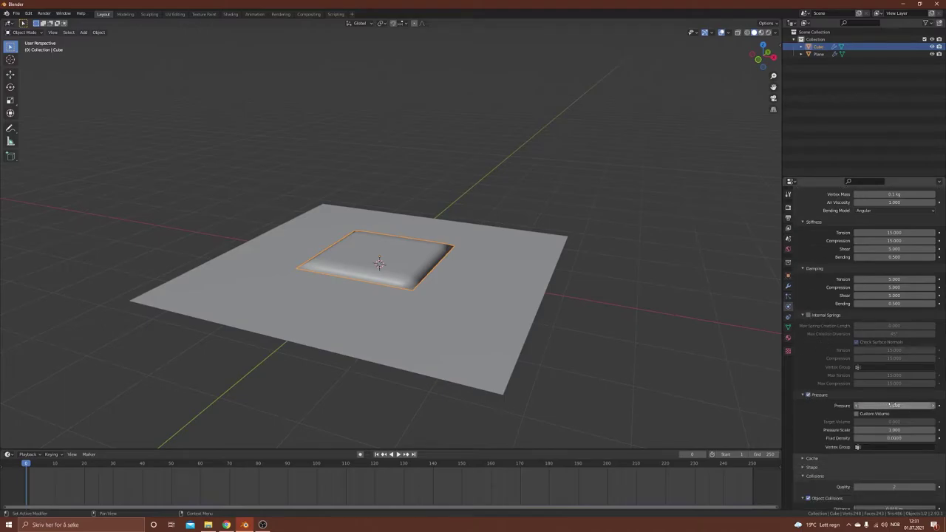
scroll(834, 392, down, 4)
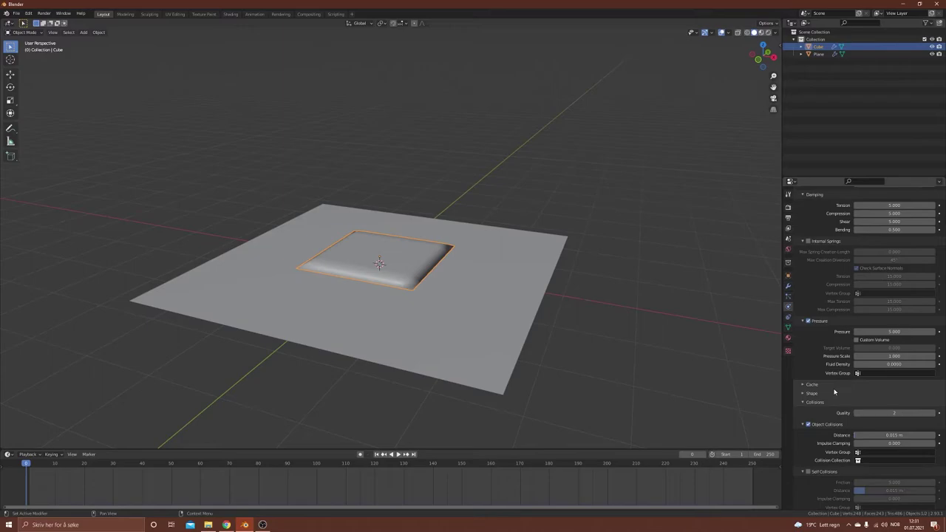
scroll(805, 388, down, 1)
click(879, 390)
key(Escape)
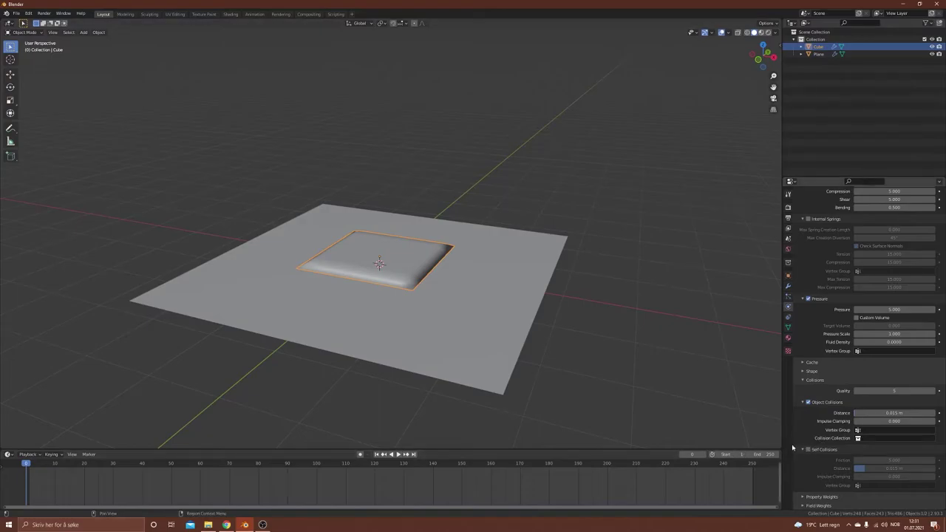
scroll(808, 384, up, 2)
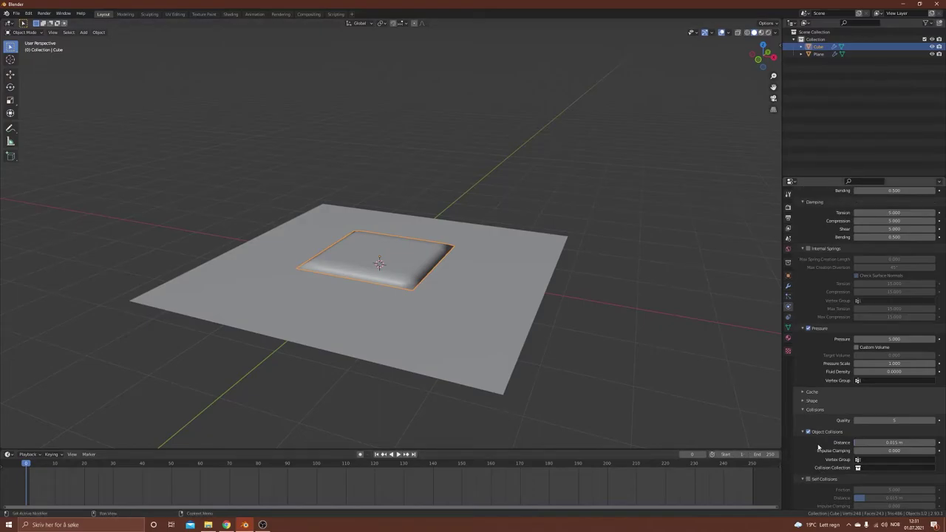
scroll(818, 447, up, 10)
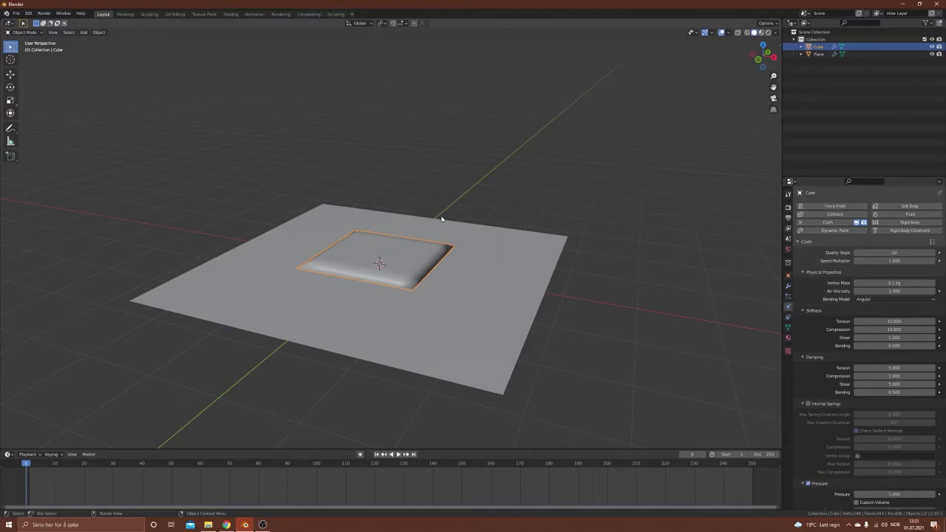
Step: Play the cloth simulation to watch the pillow inflate, then rewind to an early frame
key(space)
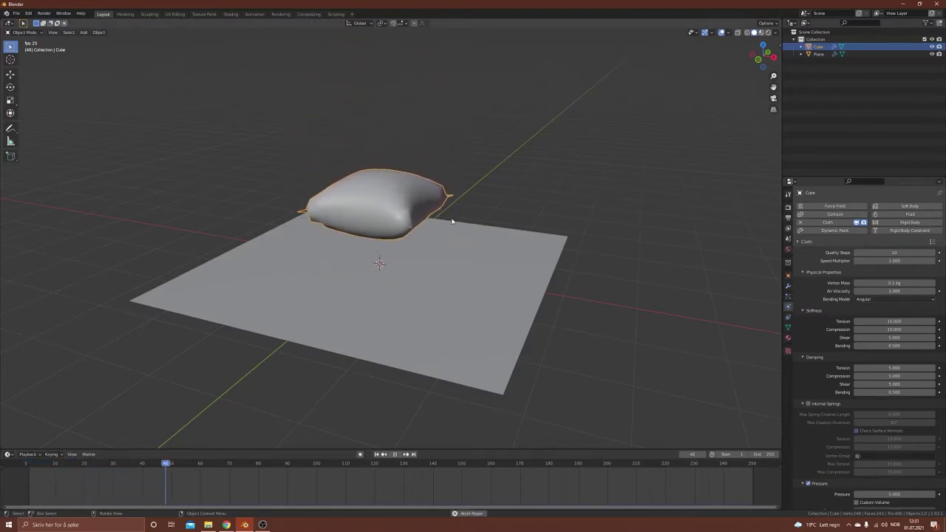
key(space)
middle_drag(397, 331, 530, 321)
key(space)
key(space)
scroll(855, 381, down, 4)
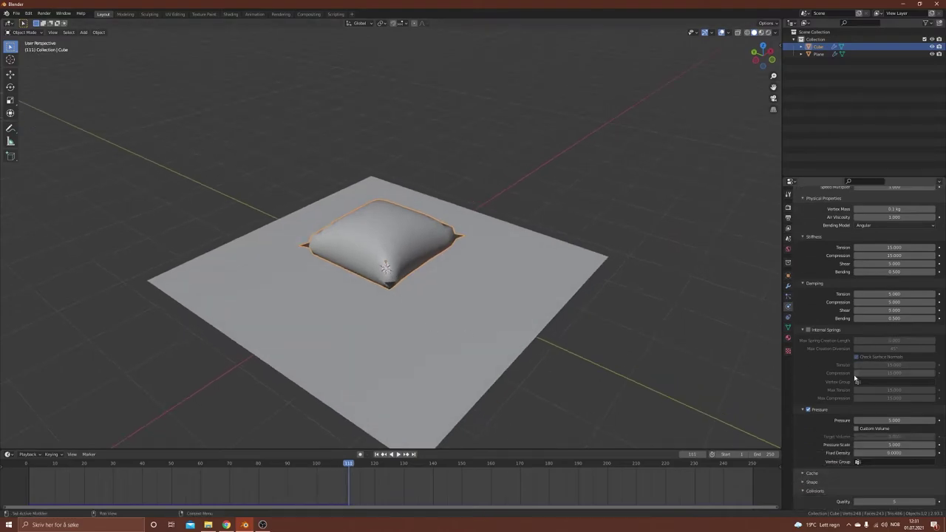
middle_drag(444, 303, 444, 277)
scroll(345, 267, up, 3)
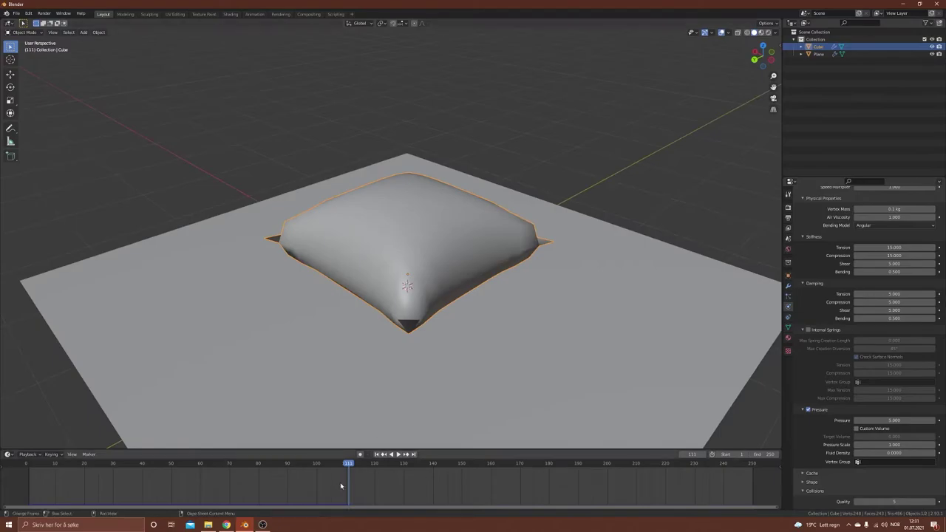
drag(341, 485, 34, 484)
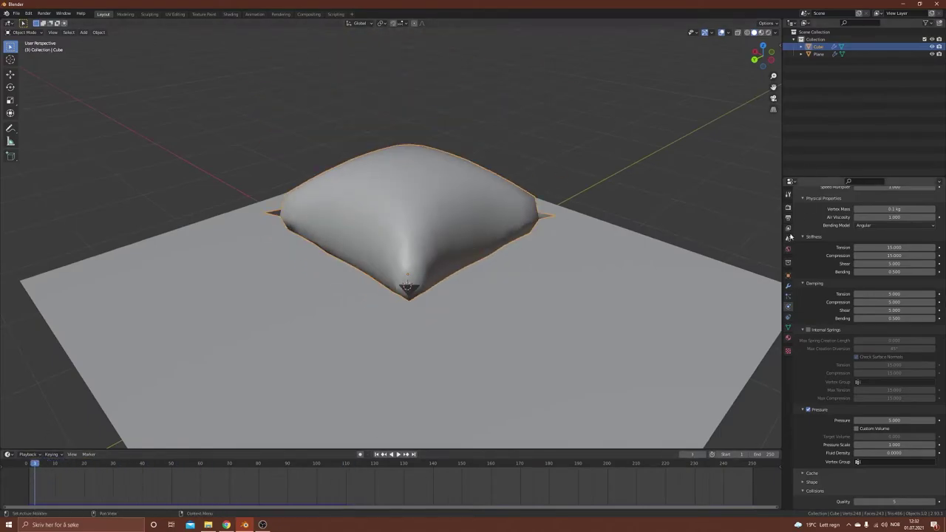
Step: Add a Subdivision Surface modifier to smooth the pillow, then edit the cloth pressure value
click(789, 286)
click(835, 206)
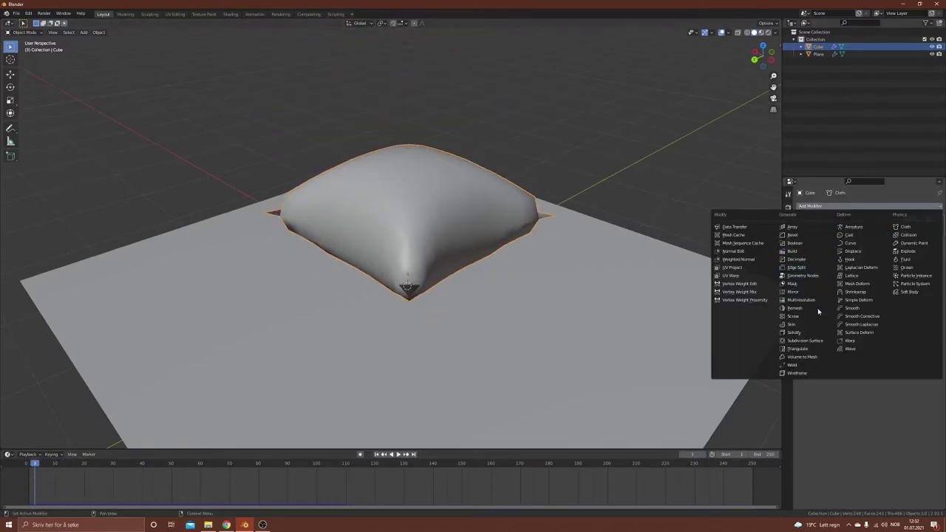
click(805, 341)
middle_drag(561, 184, 606, 207)
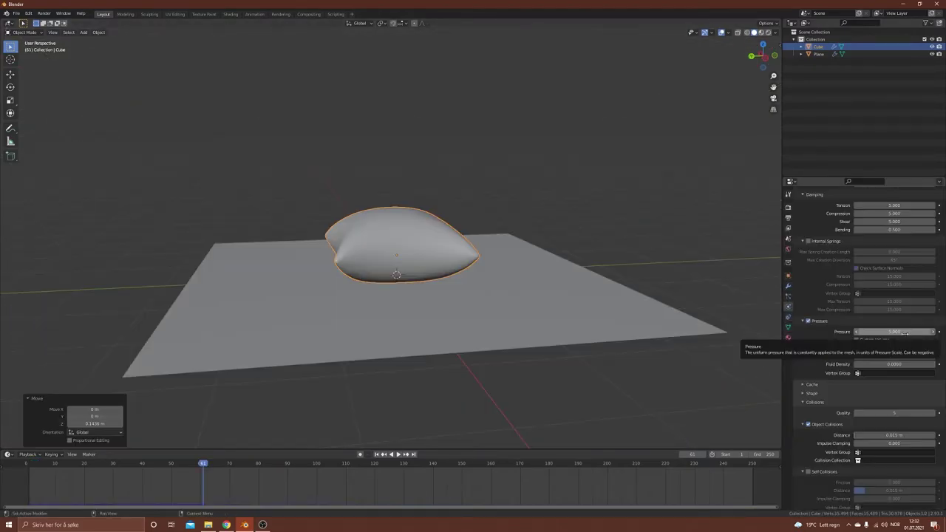
click(905, 333)
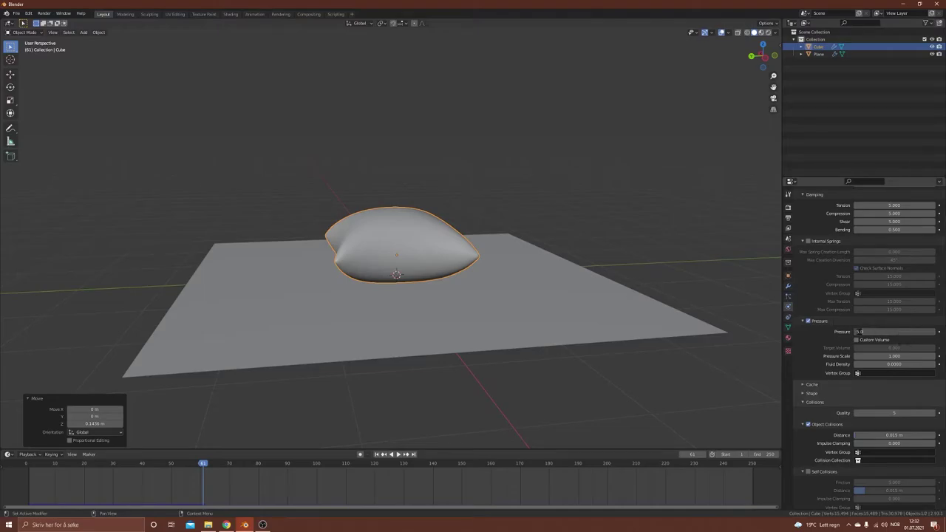
key(Return)
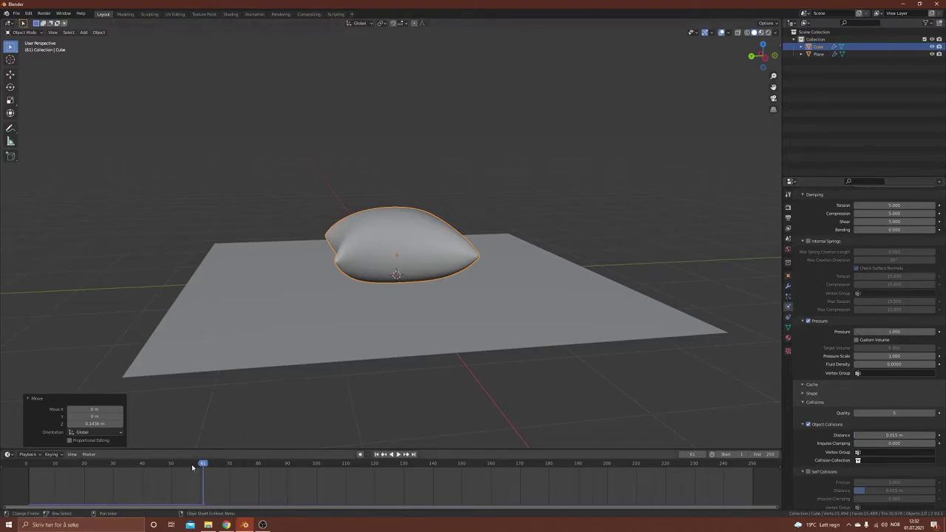
drag(191, 466, 26, 464)
key(space)
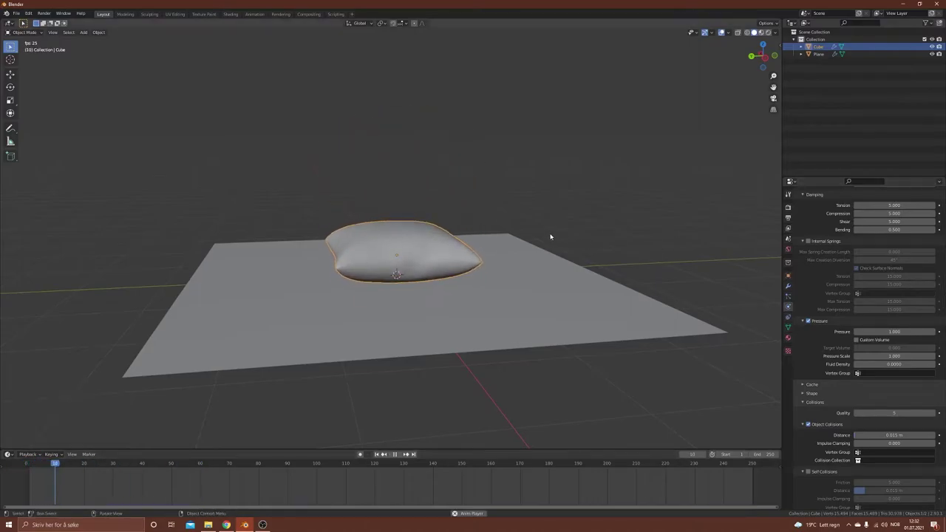
middle_drag(475, 279, 410, 286)
key(space)
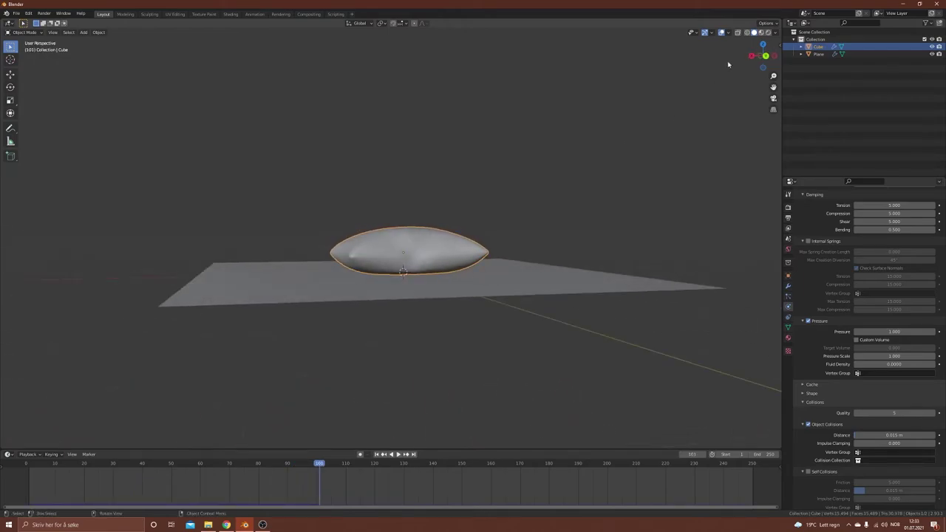
click(767, 57)
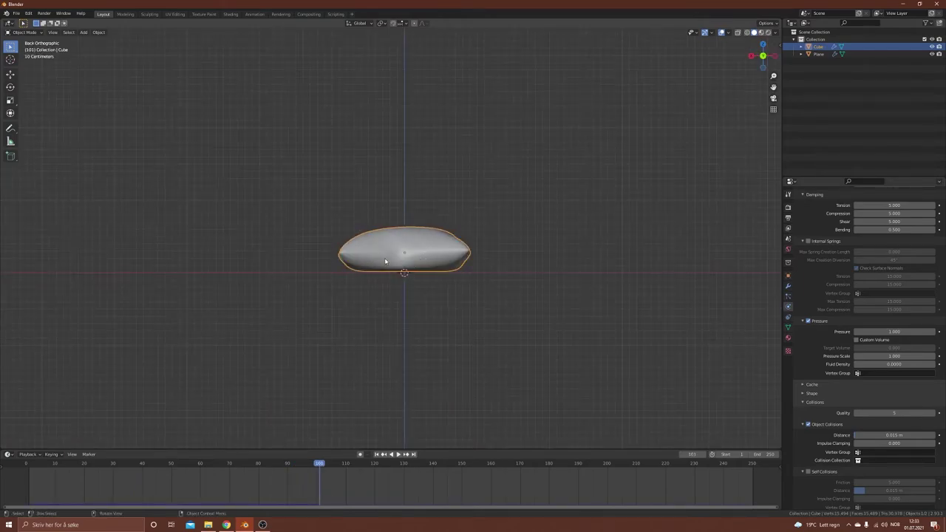
middle_drag(426, 279, 535, 325)
middle_drag(459, 323, 374, 298)
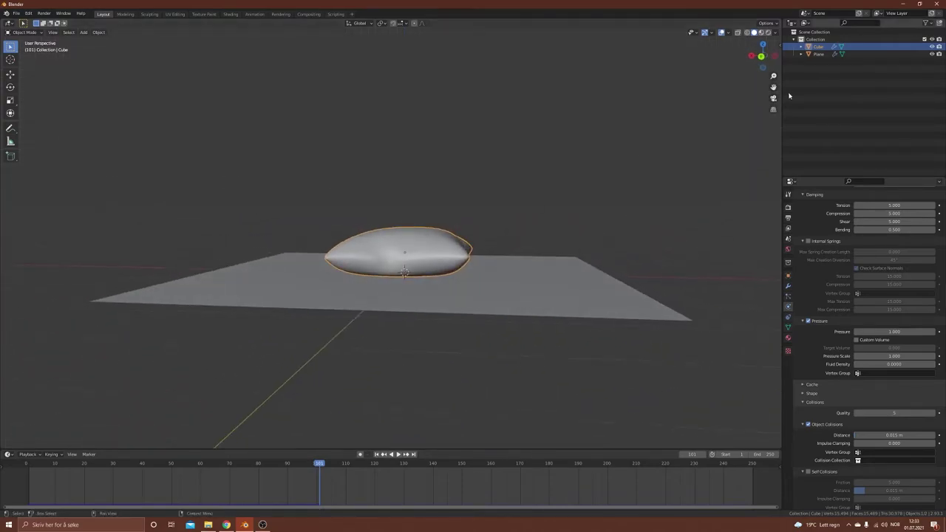
click(762, 56)
scroll(405, 279, up, 3)
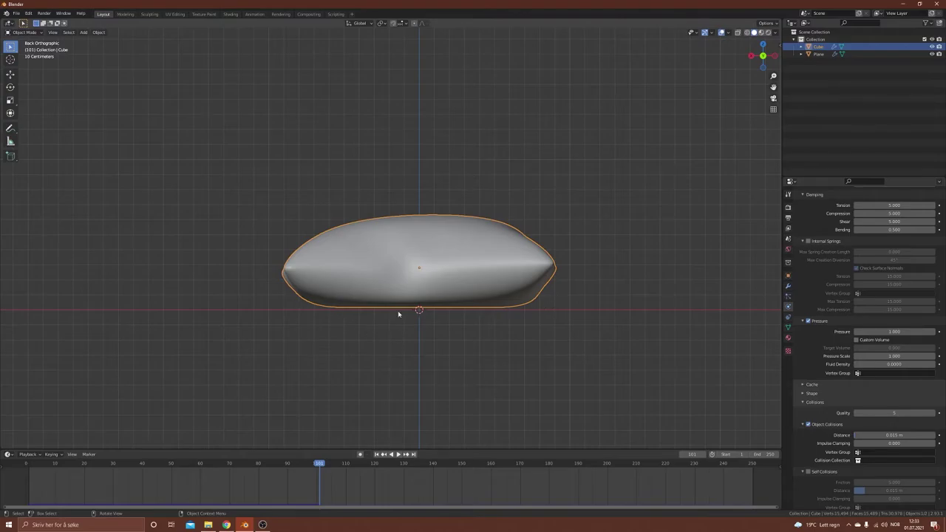
middle_drag(395, 315, 389, 275)
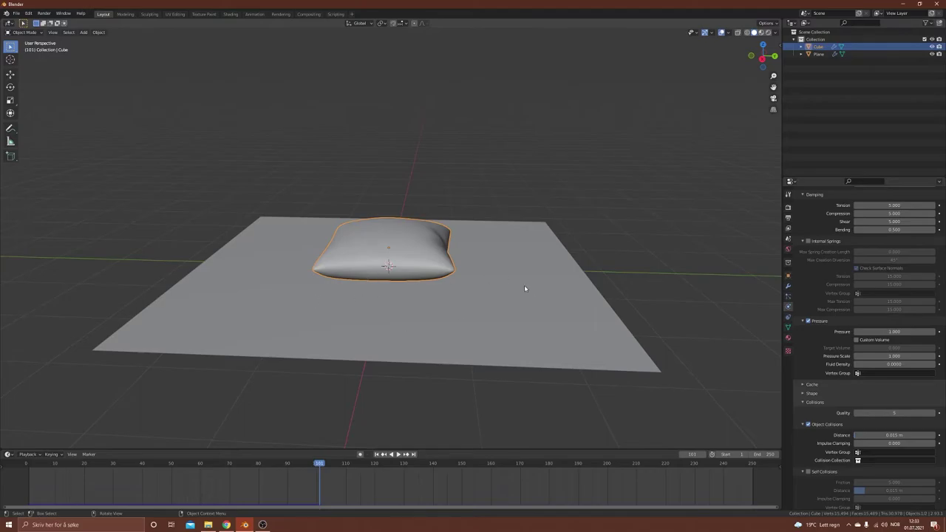
middle_drag(544, 287, 459, 284)
middle_drag(385, 307, 474, 283)
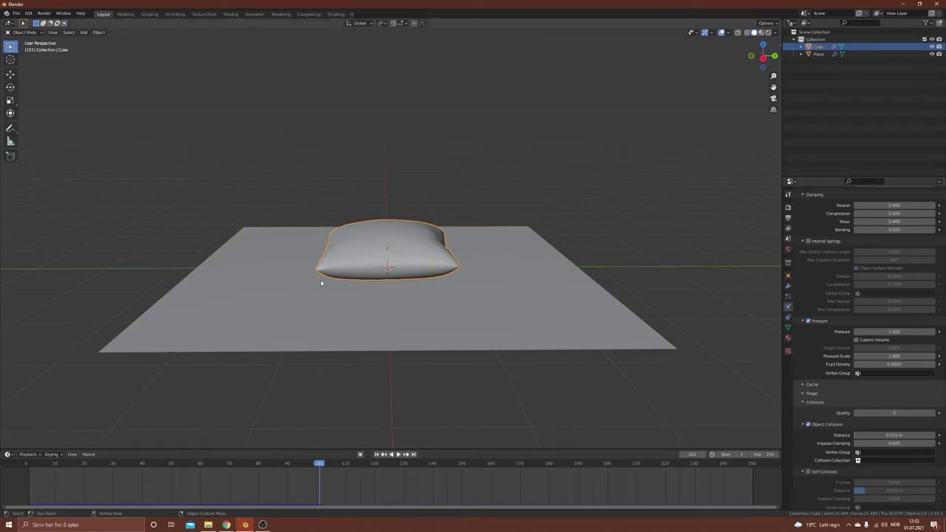
Step: Show the pillow's Cloth and Subdivision modifier stack and open the Cloth modifier's options menu
click(788, 285)
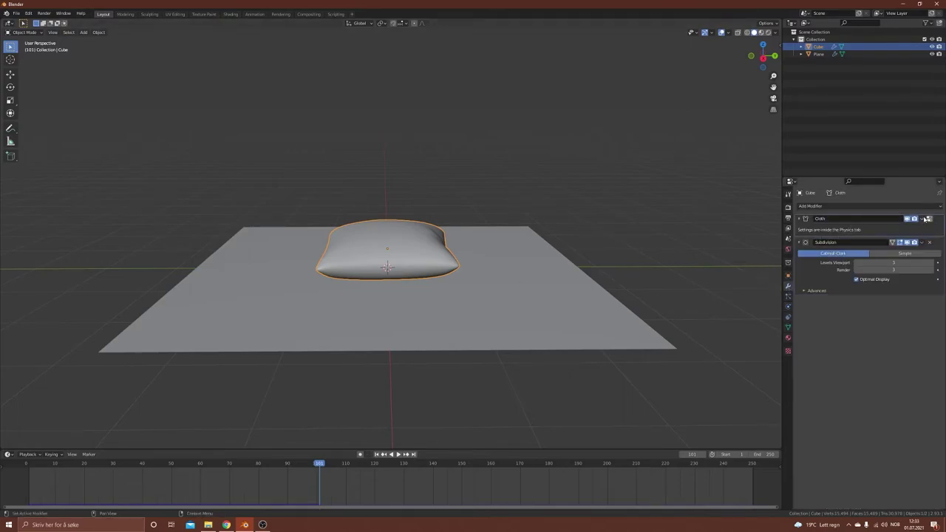
click(922, 219)
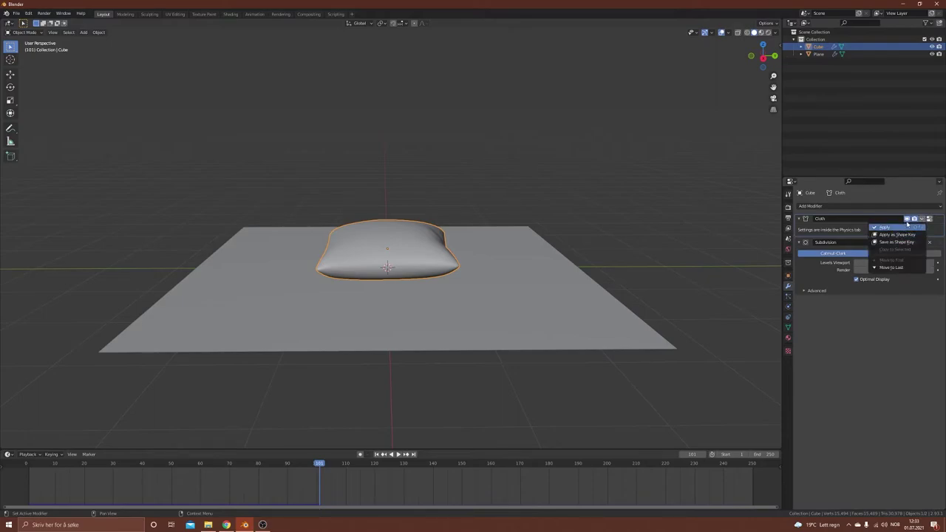
click(923, 219)
click(921, 219)
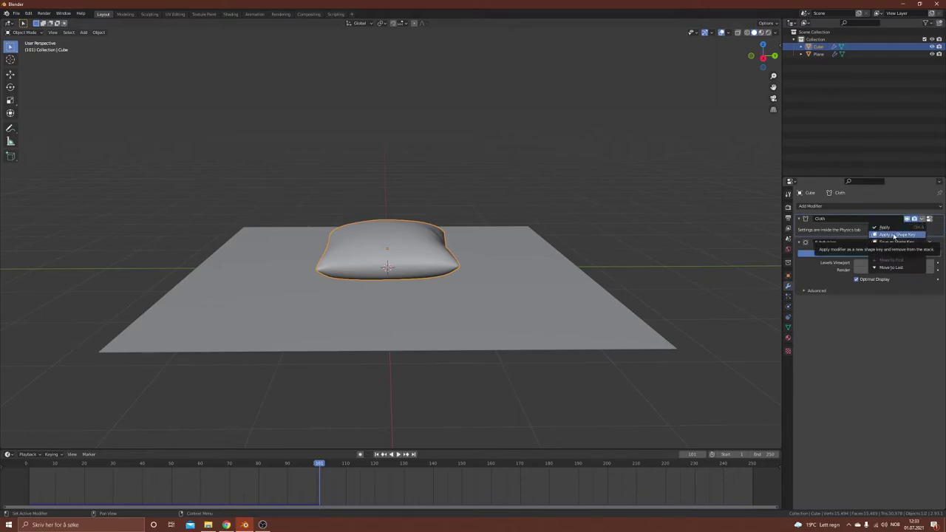
Step: Duplicate the pillow object in place with Shift+D, cancelling the move
click(587, 170)
click(408, 258)
key(shift)
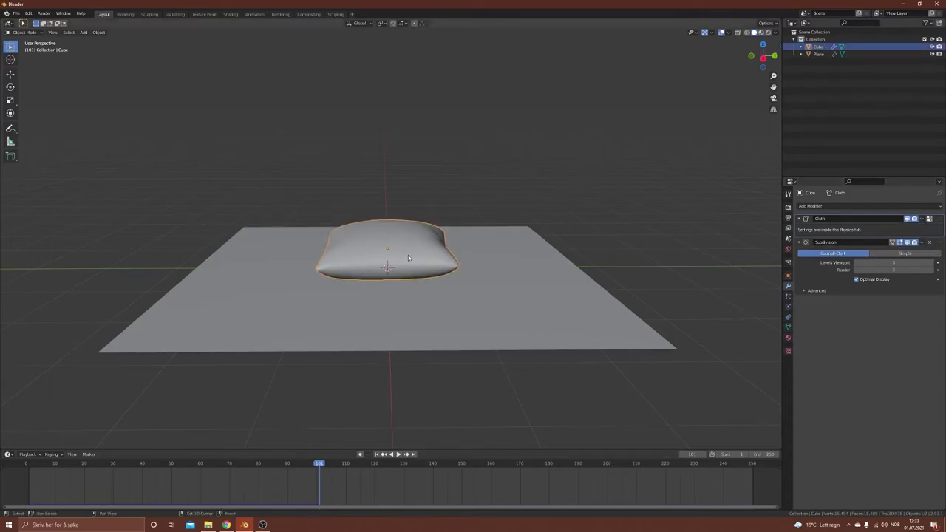
key(shift+d)
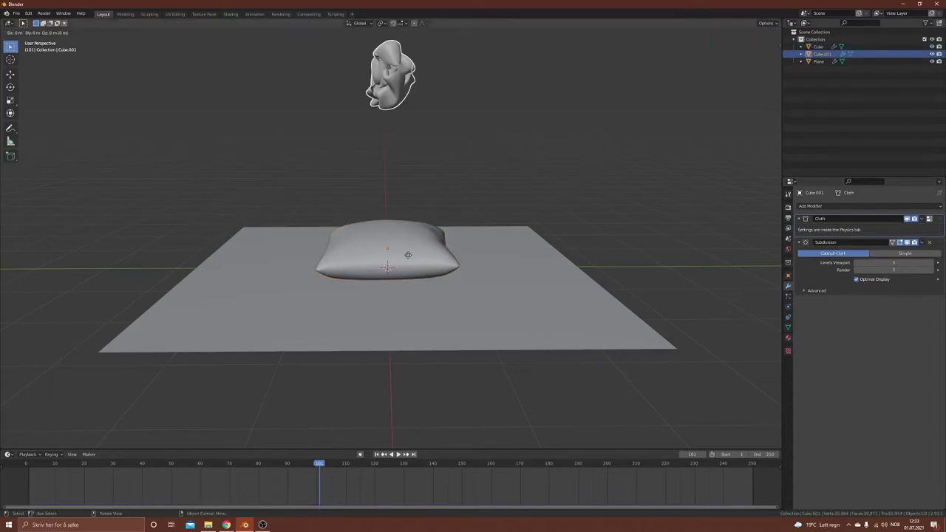
right_click(408, 255)
Step: Move the duplicate into a new collection named 'Unapplied' and exclude it from the scene
key(m)
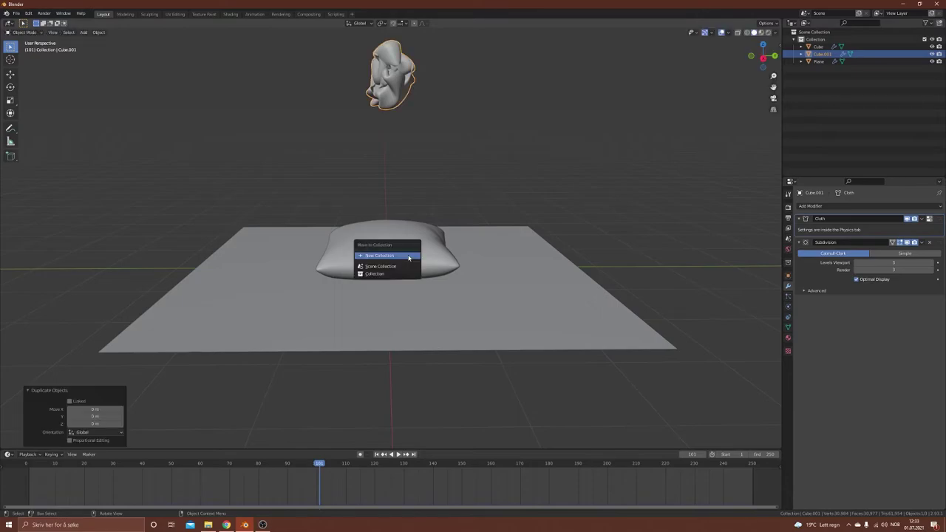
click(408, 256)
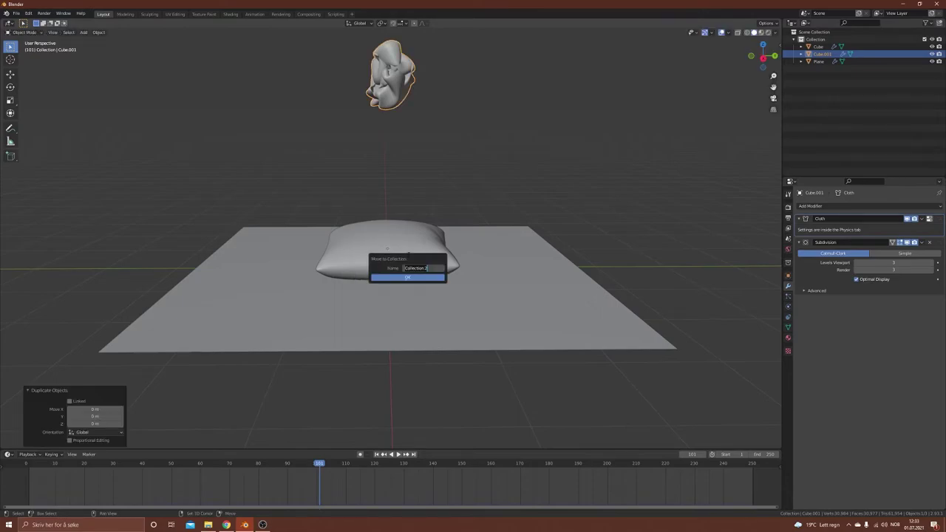
text(Unapplied)
key(Return)
click(408, 277)
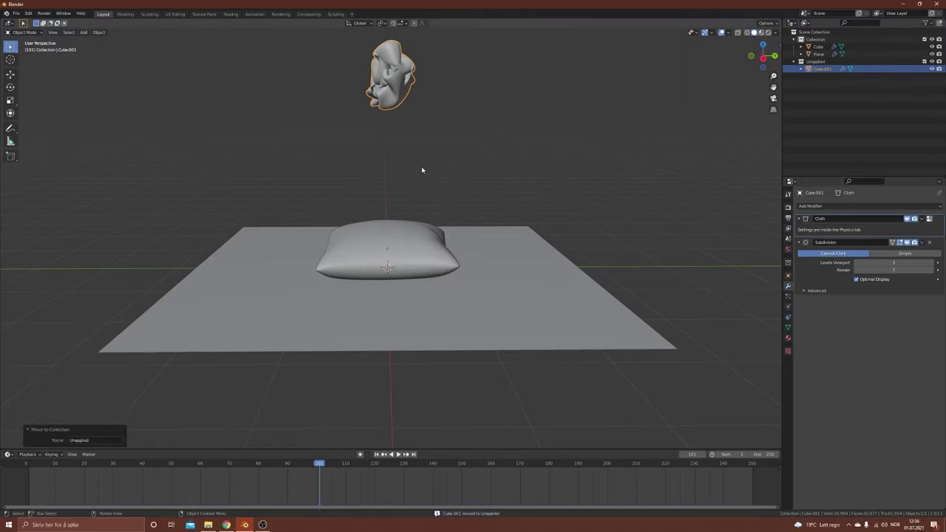
click(924, 61)
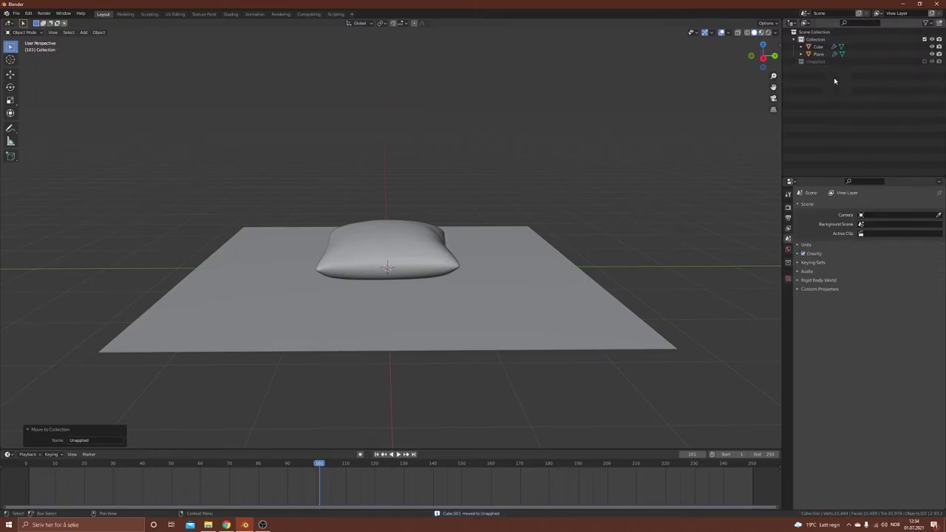
Step: Apply the pillow's Cloth modifier as a shape key
click(376, 245)
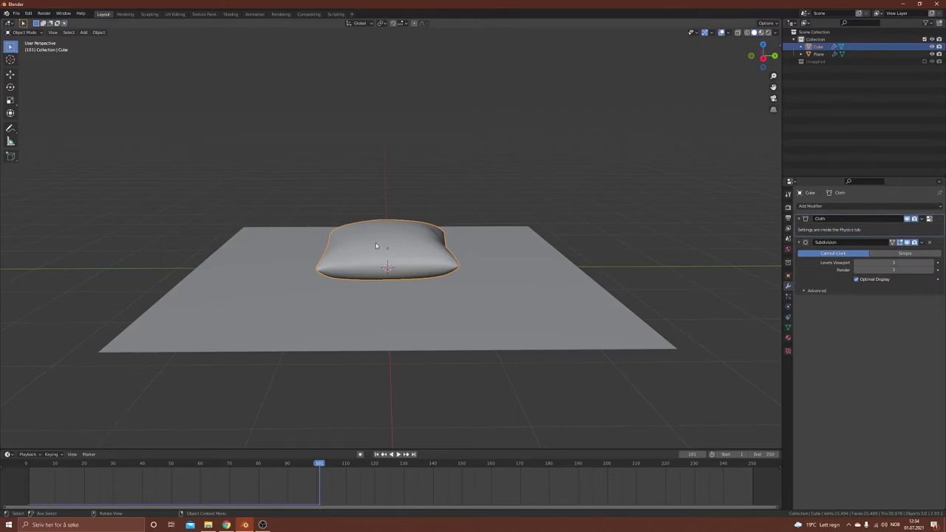
click(921, 219)
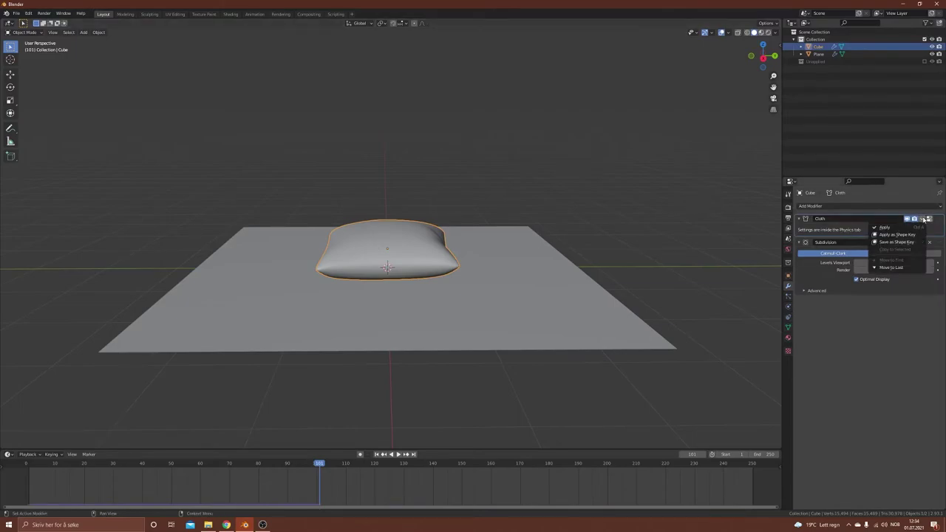
click(900, 235)
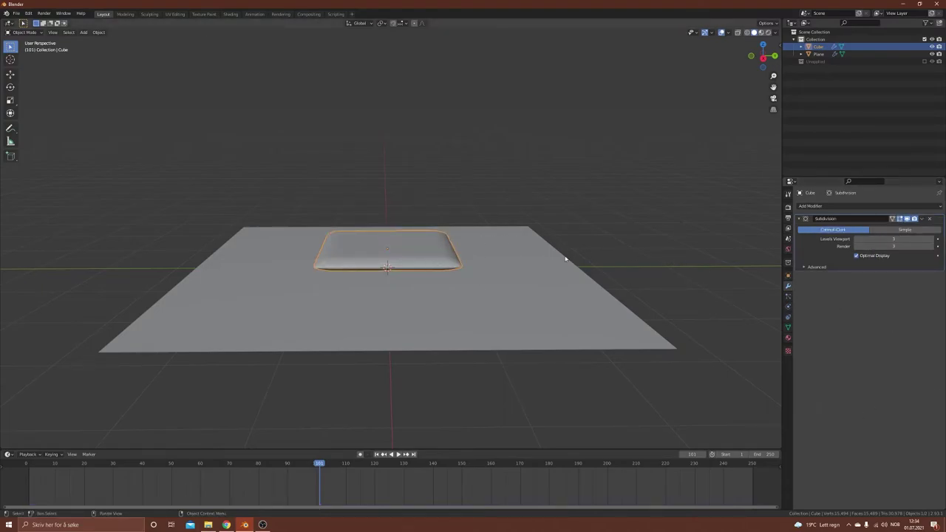
Step: Set the Cloth shape key value to 1.000 and view the inflated pillow
click(787, 328)
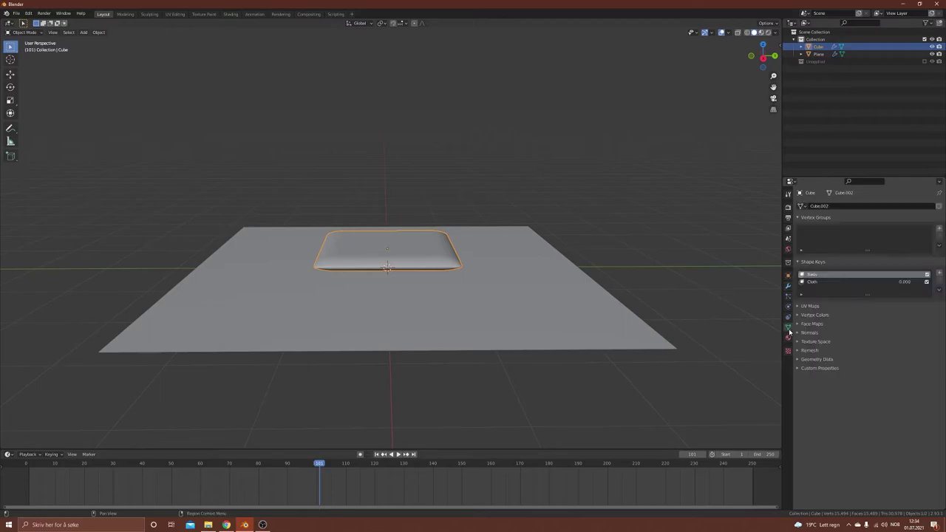
click(829, 282)
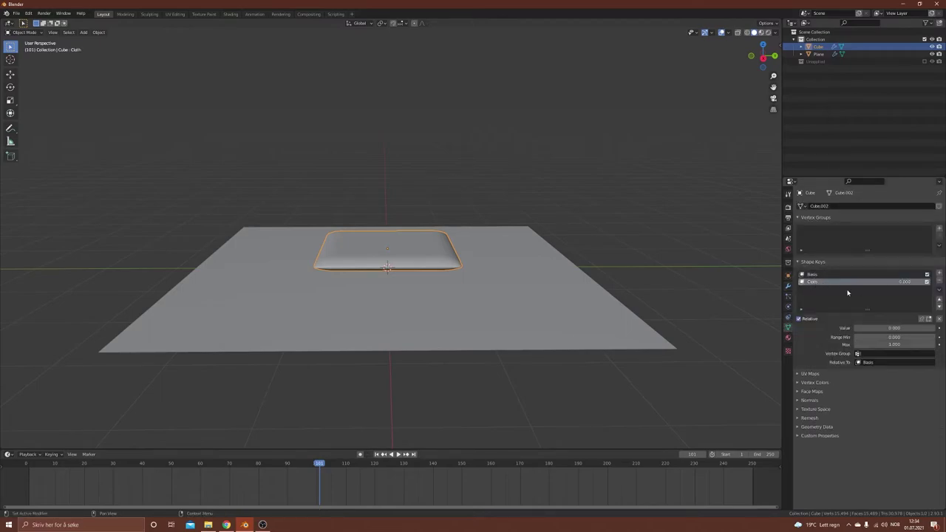
click(814, 275)
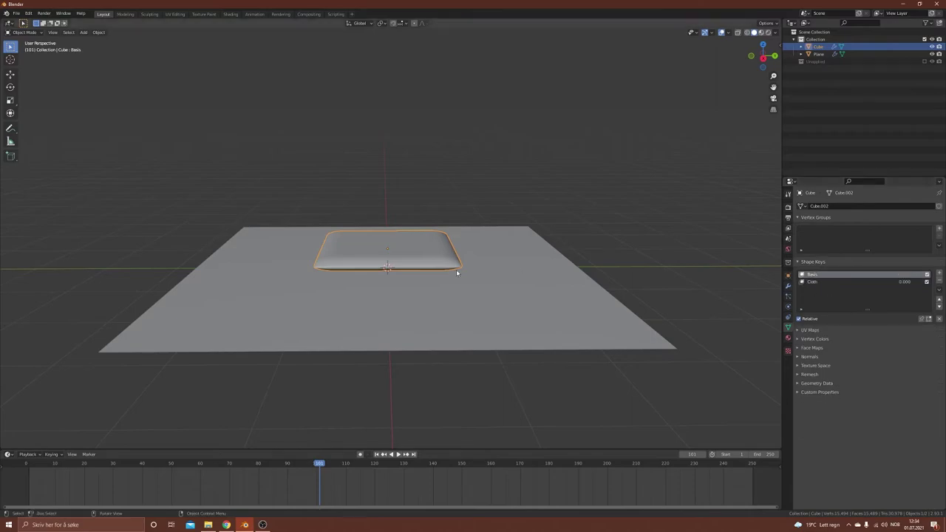
click(813, 281)
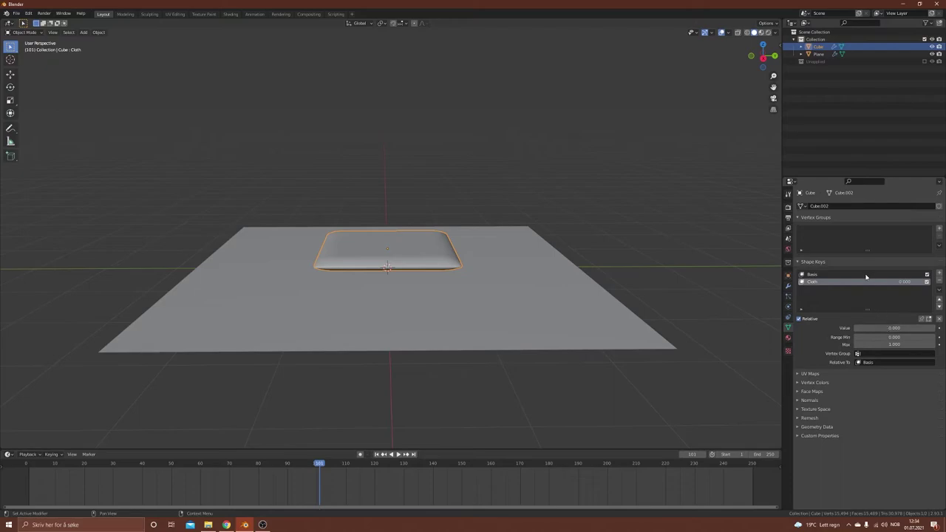
drag(863, 327, 934, 327)
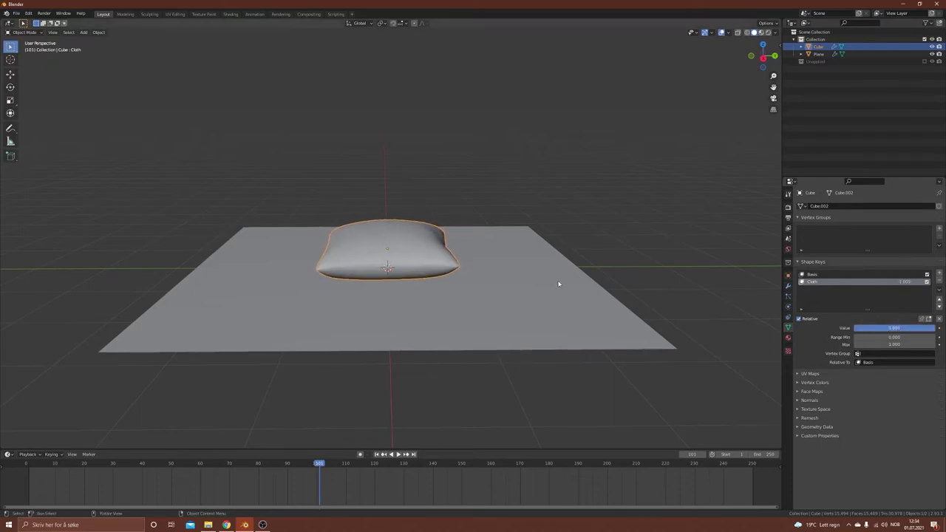
middle_drag(553, 281, 421, 234)
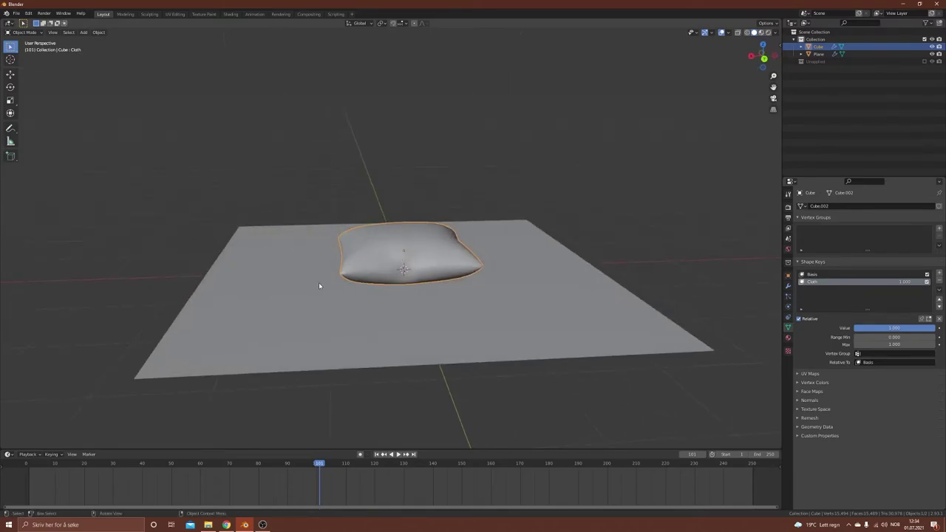
scroll(303, 289, down, 3)
middle_drag(293, 292, 416, 273)
Step: Delete the ground plane from the scene
click(413, 270)
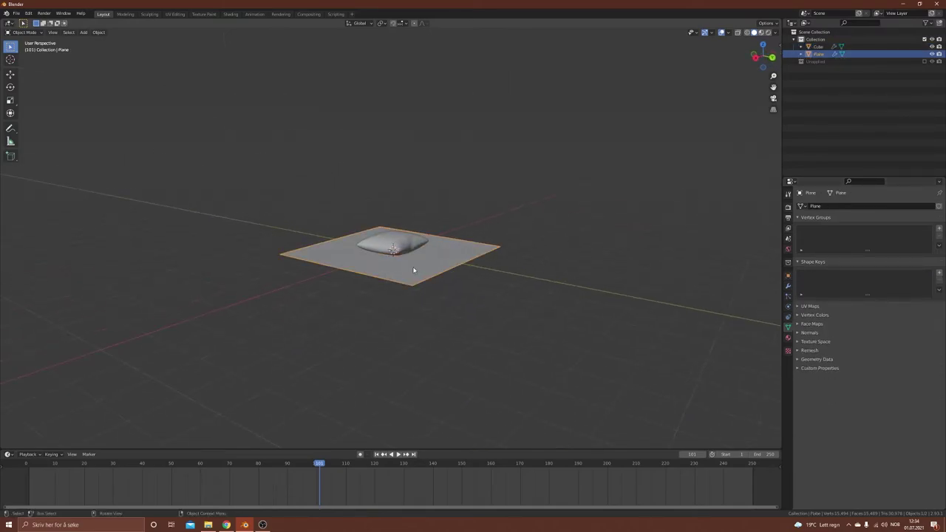
key(Delete)
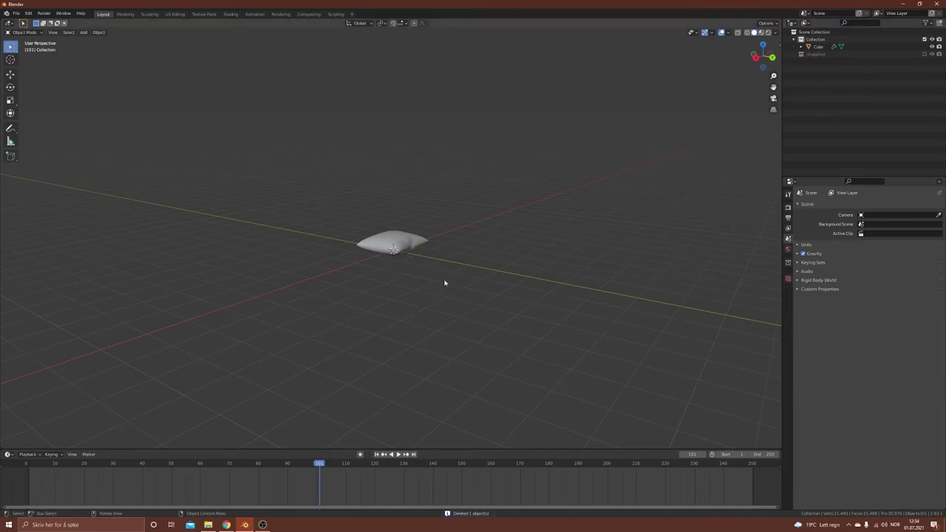
key(shift+a)
mouse_move(367, 296)
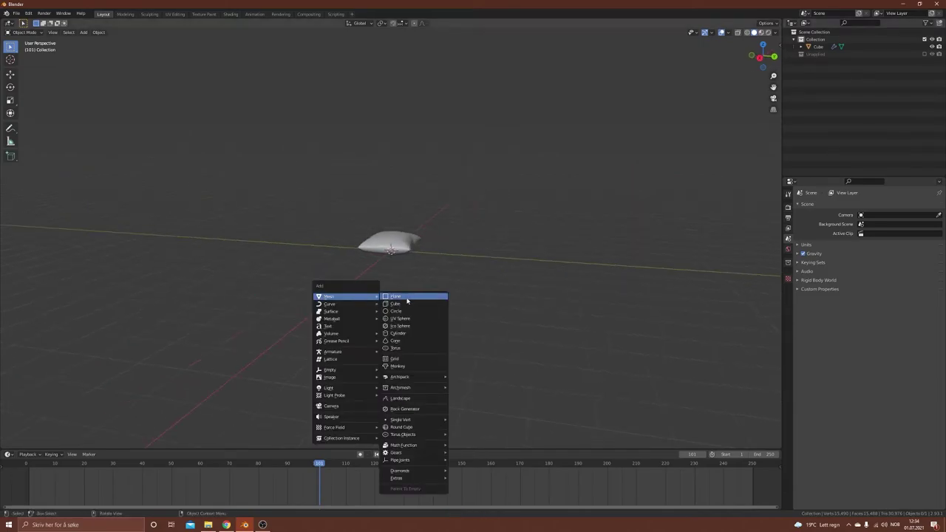
click(402, 297)
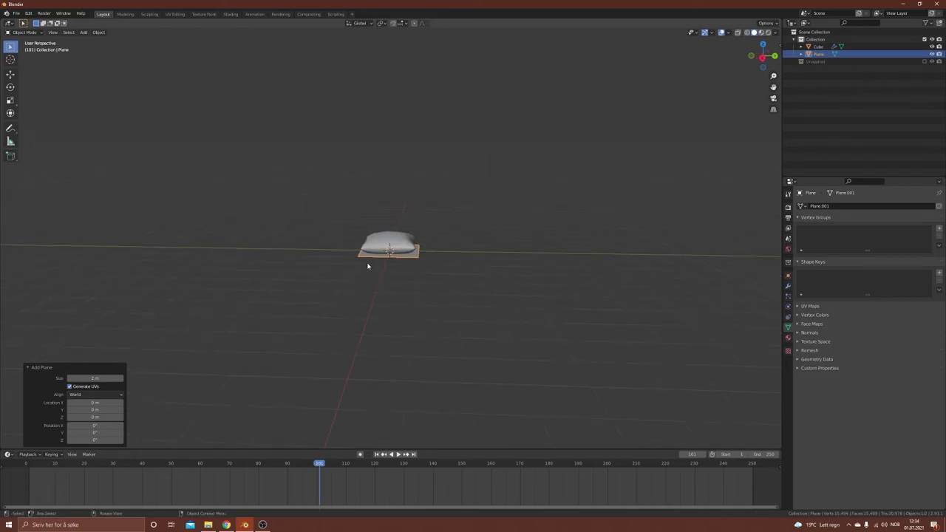
key(Delete)
Step: Add a cube and lower it by -1 m along Z
key(shift+a)
mouse_move(367, 264)
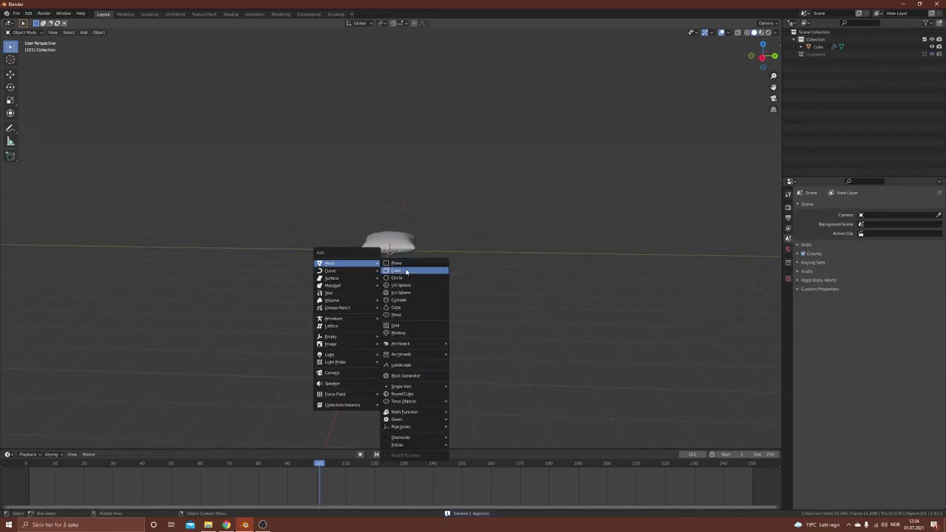
click(406, 272)
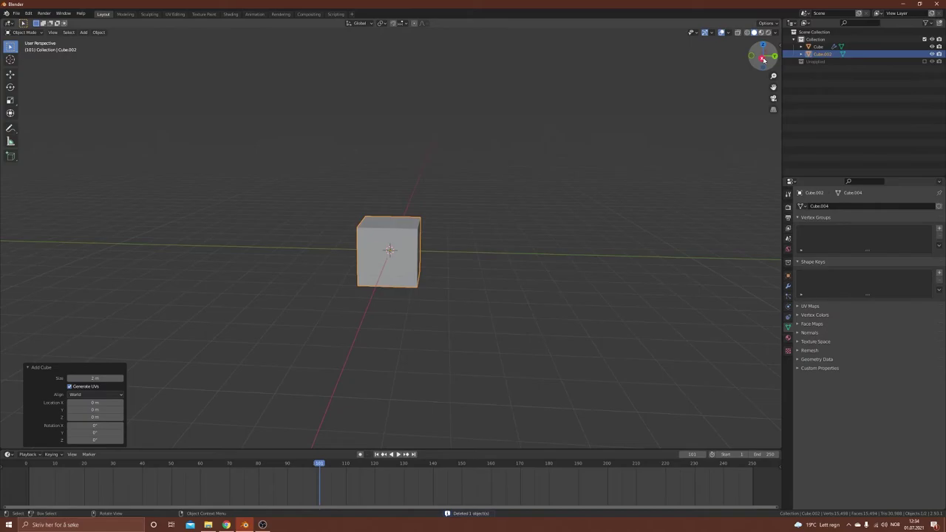
click(764, 59)
key(g)
key(z)
text(-1)
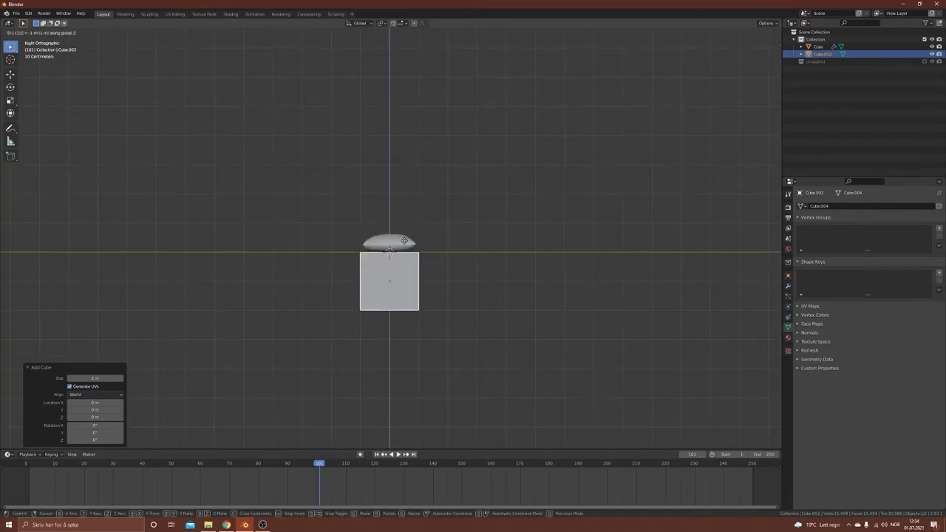
key(Return)
middle_drag(404, 241, 401, 289)
scroll(336, 264, up, 7)
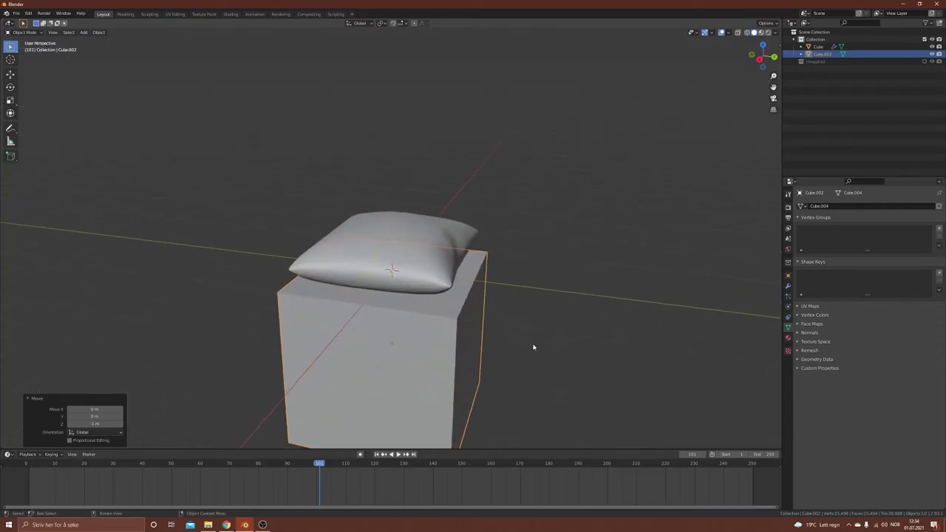
Step: Select the pillow and flatten it by setting the Cloth shape key to 0
click(488, 273)
scroll(503, 318, up, 1)
scroll(397, 374, down, 4)
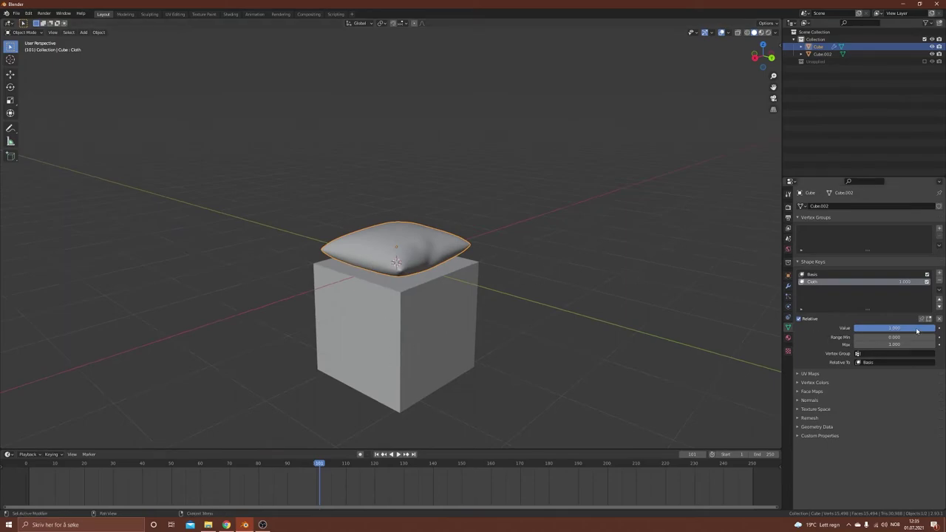
drag(920, 327, 857, 327)
Step: Lower the flat pillow along Z onto the cube's top in side view
middle_drag(505, 279, 540, 244)
click(762, 57)
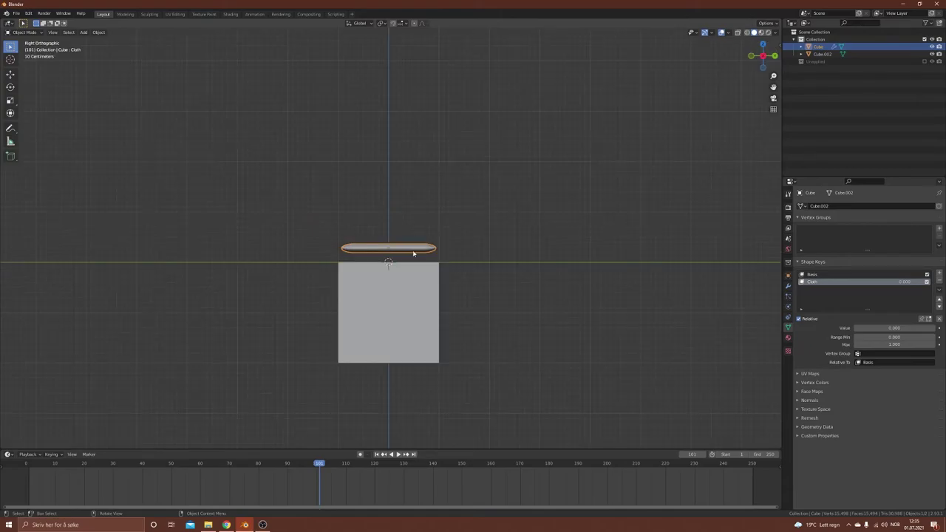
key(g)
key(z)
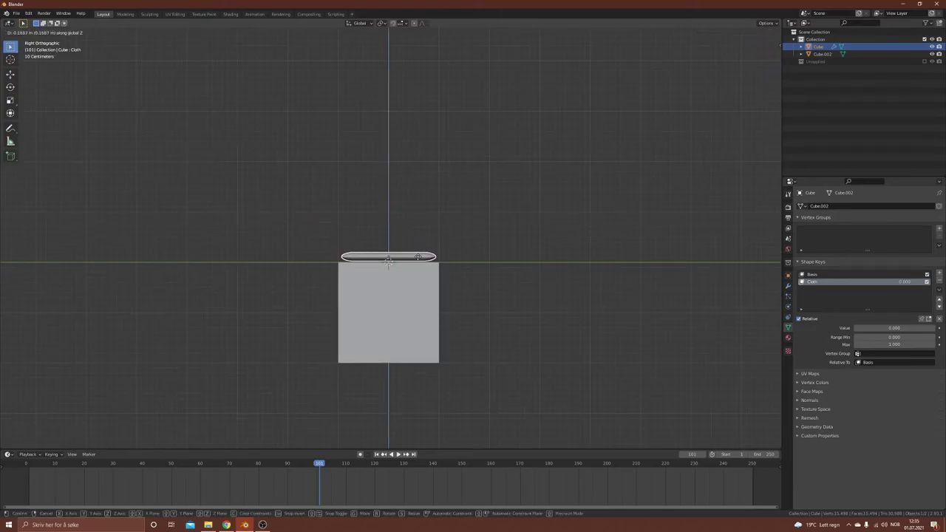
click(388, 261)
middle_drag(388, 260, 372, 290)
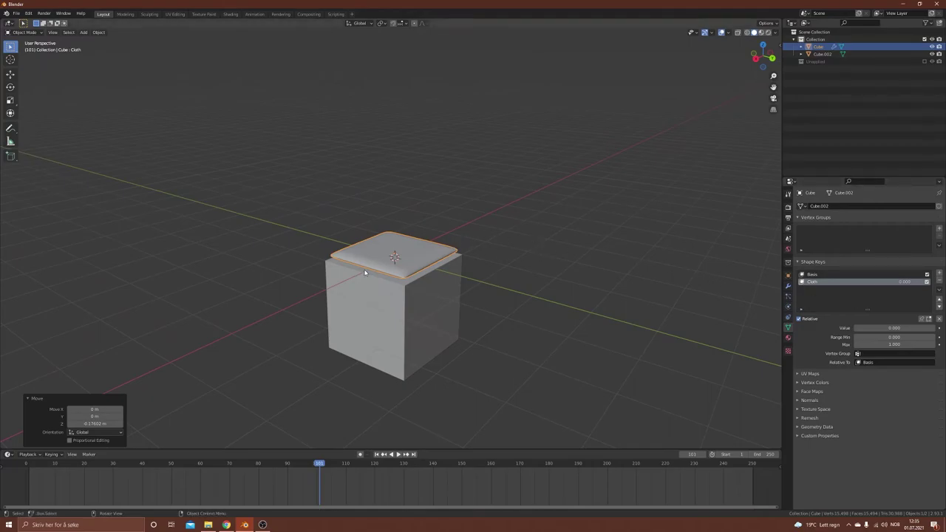
Step: Nudge the pillow -0.052 m along Y and raise the Cloth shape key to re-inflate it
key(g)
key(y)
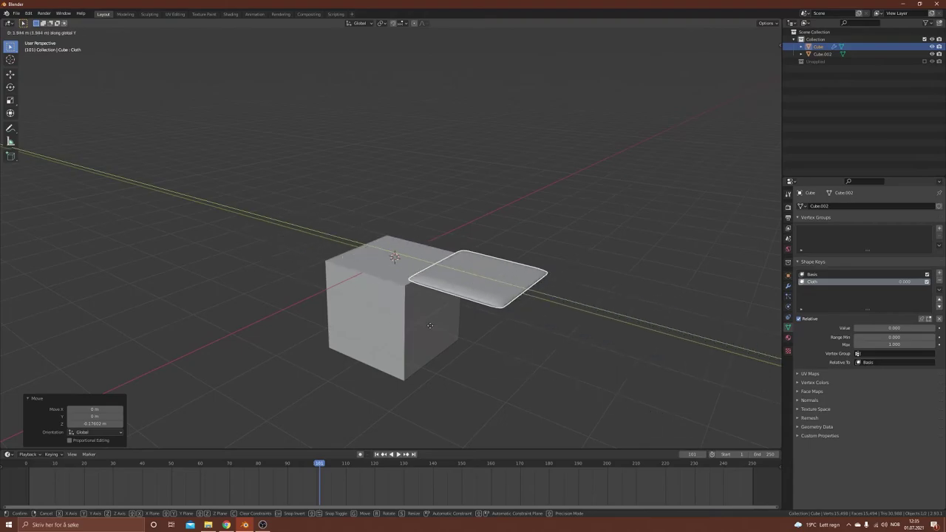
click(353, 325)
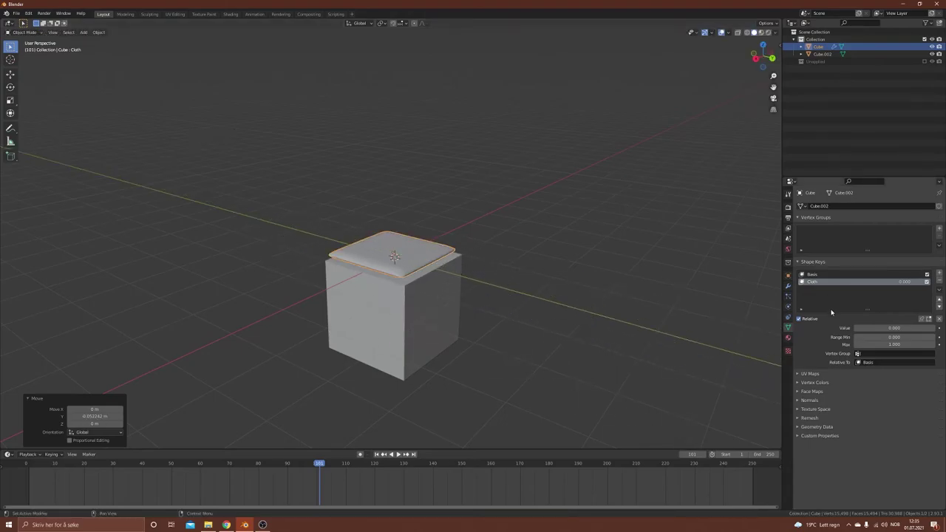
drag(857, 328, 934, 328)
Step: At frame 0, set the Cloth shape key to 0 and keyframe it
drag(318, 467, 26, 473)
drag(916, 324, 853, 328)
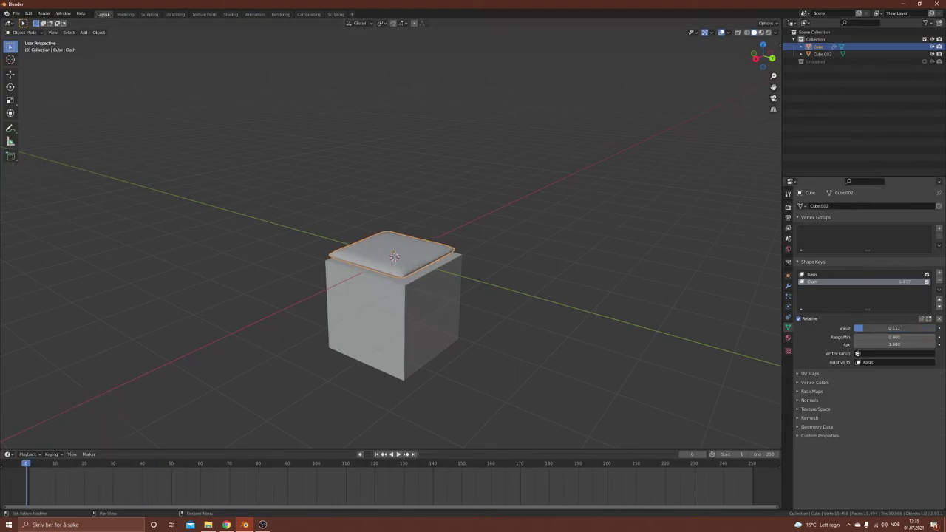
key(i)
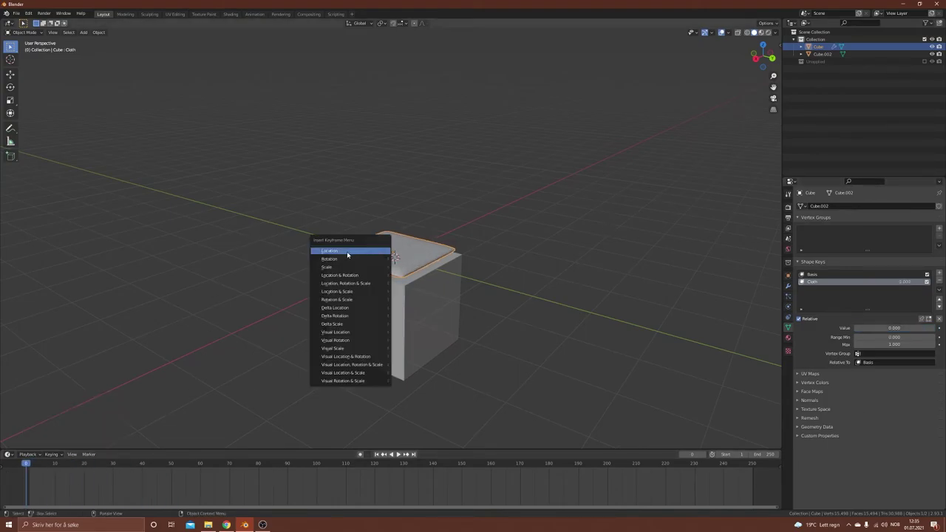
key(i)
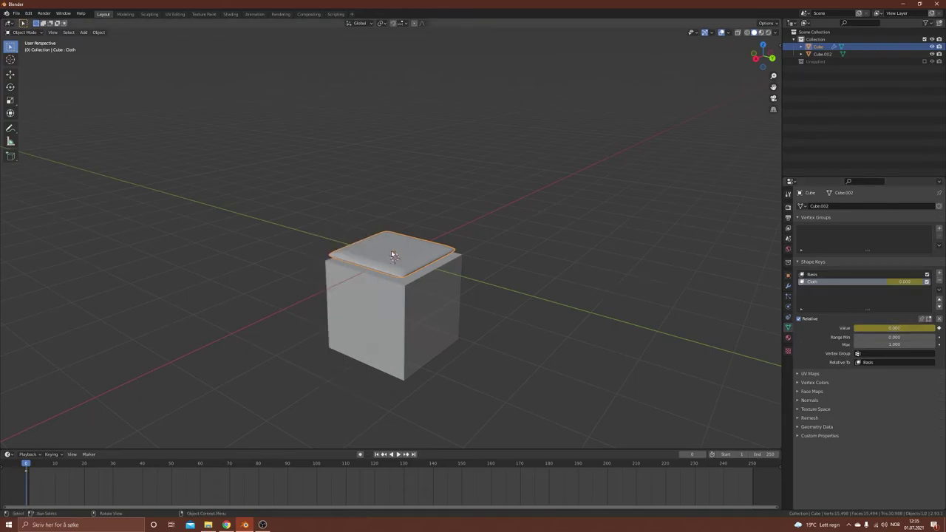
click(392, 255)
click(397, 251)
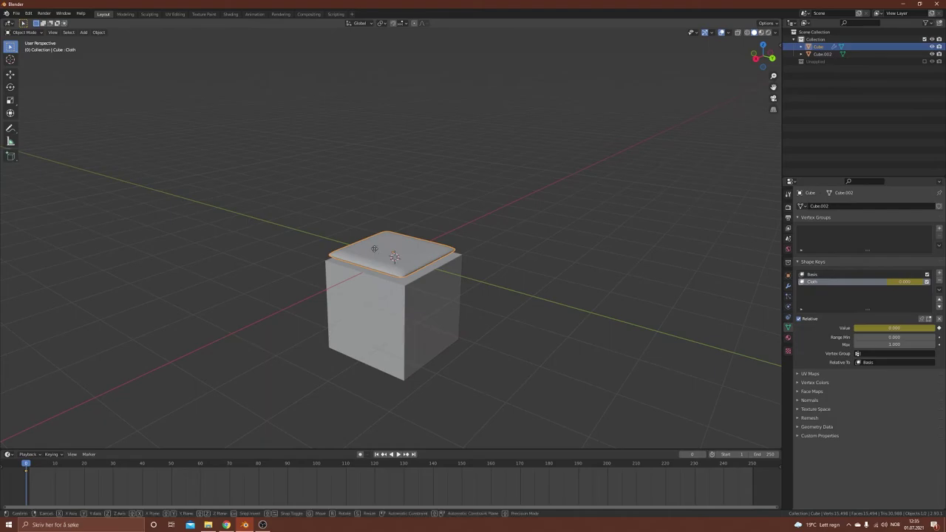
key(g)
click(374, 249)
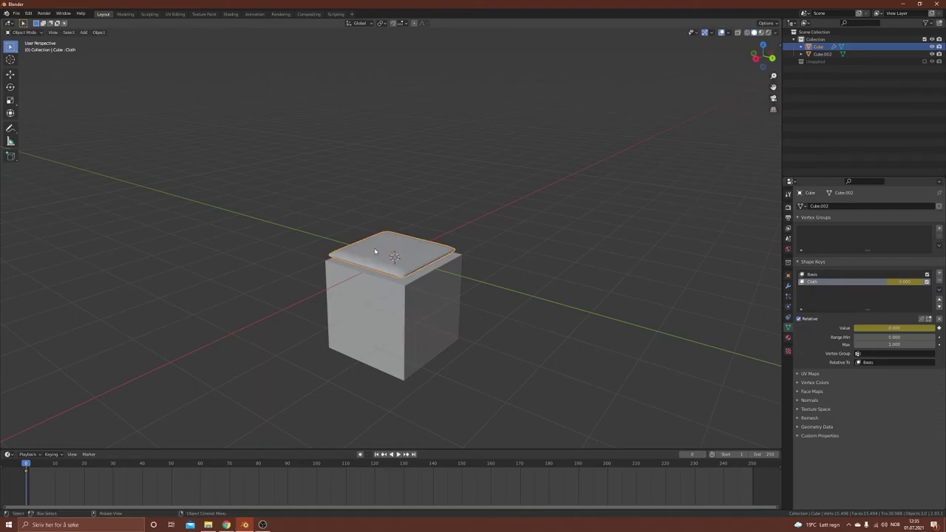
right_click(375, 252)
Step: At frame 24, move the pillow along Y beside the cube, keyframe location, and key Cloth at 1
drag(25, 464, 95, 464)
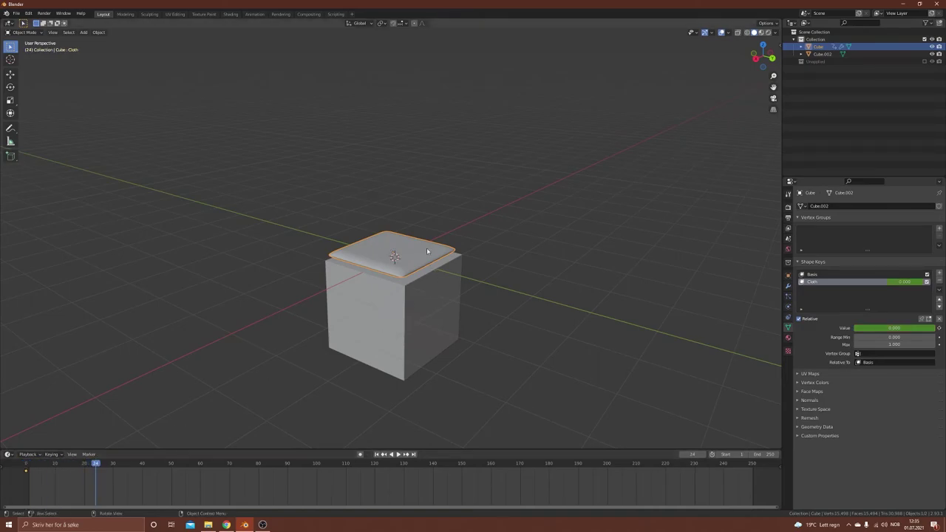
key(g)
key(y)
click(696, 350)
key(i)
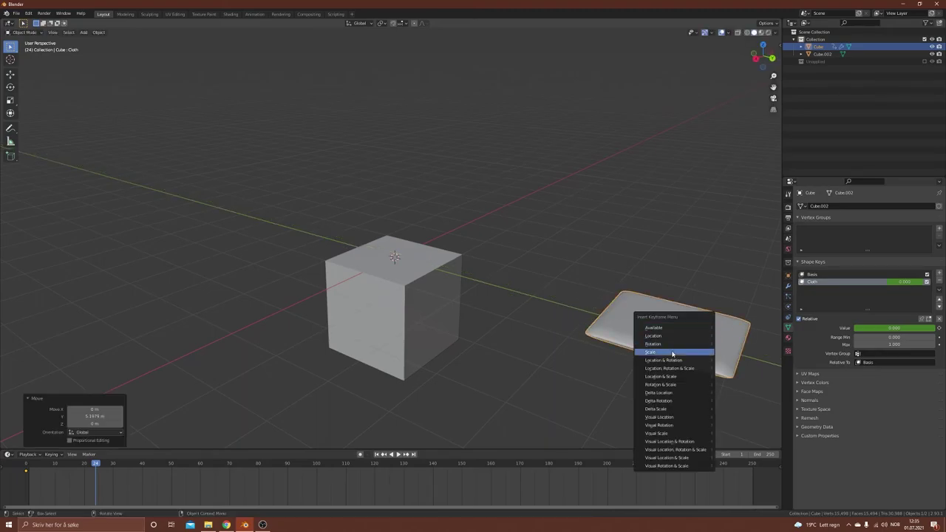
click(680, 360)
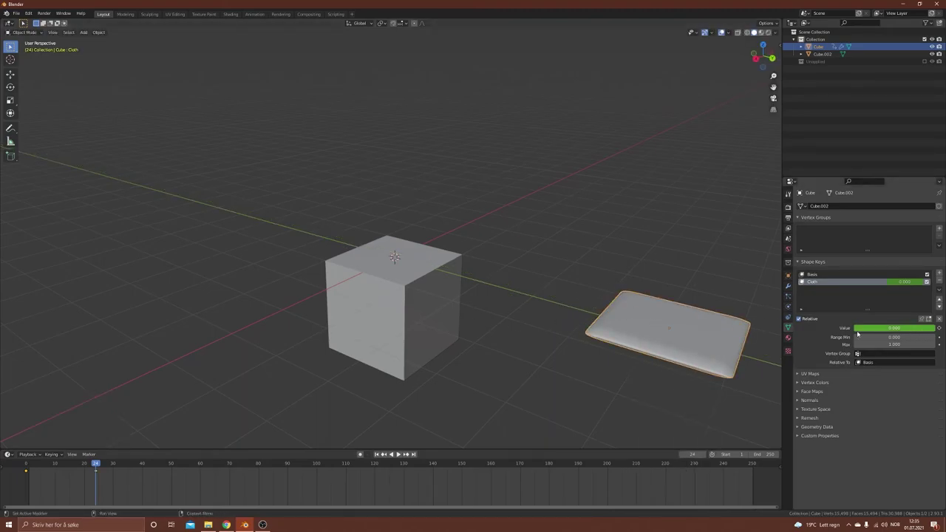
drag(872, 331, 916, 329)
key(i)
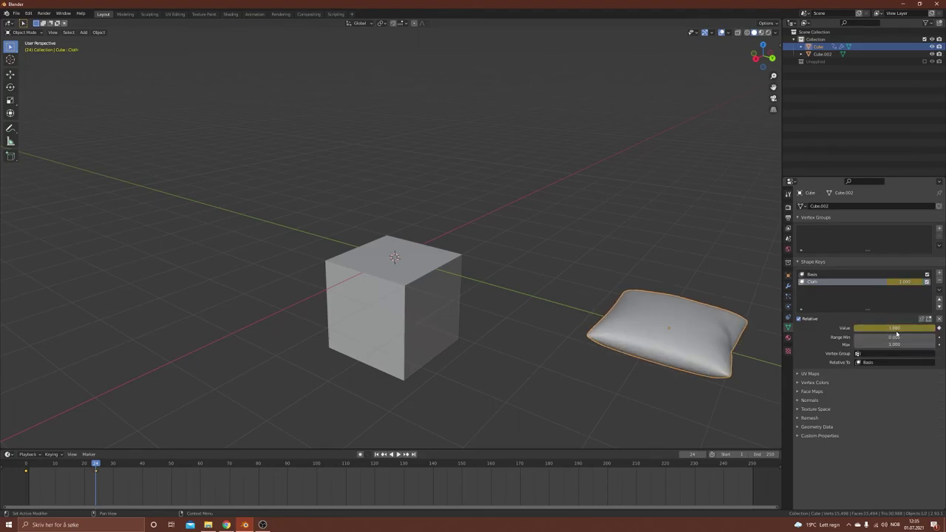
Step: Return to frame 0 and play back the slide-and-inflate animation
drag(97, 464, 26, 465)
middle_drag(632, 309, 592, 301)
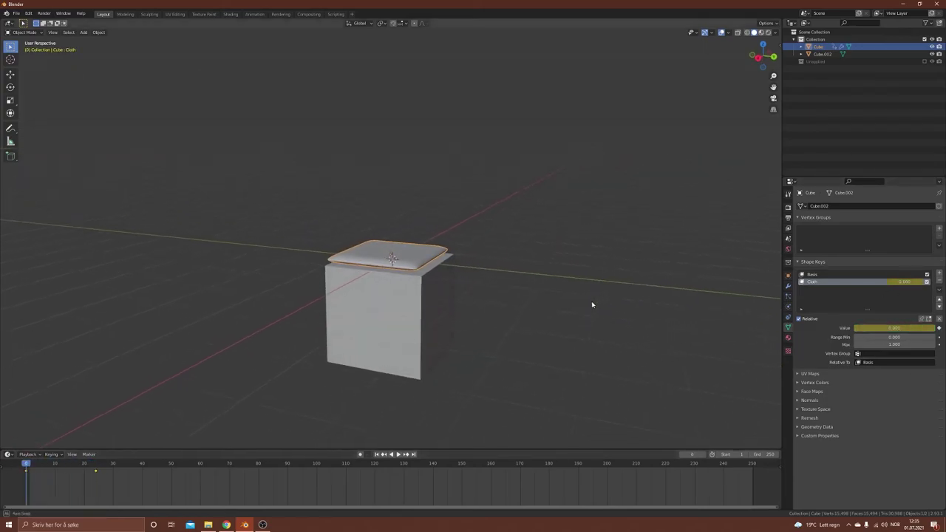
key(space)
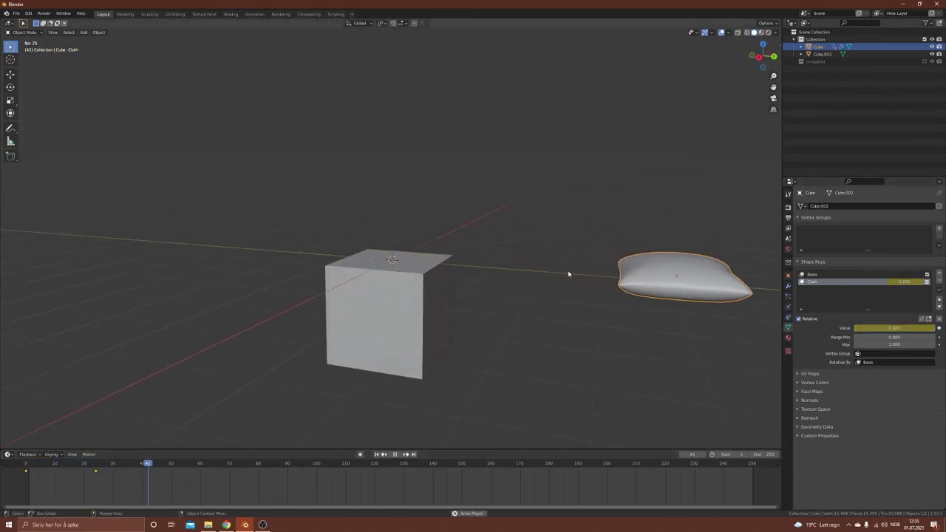
key(space)
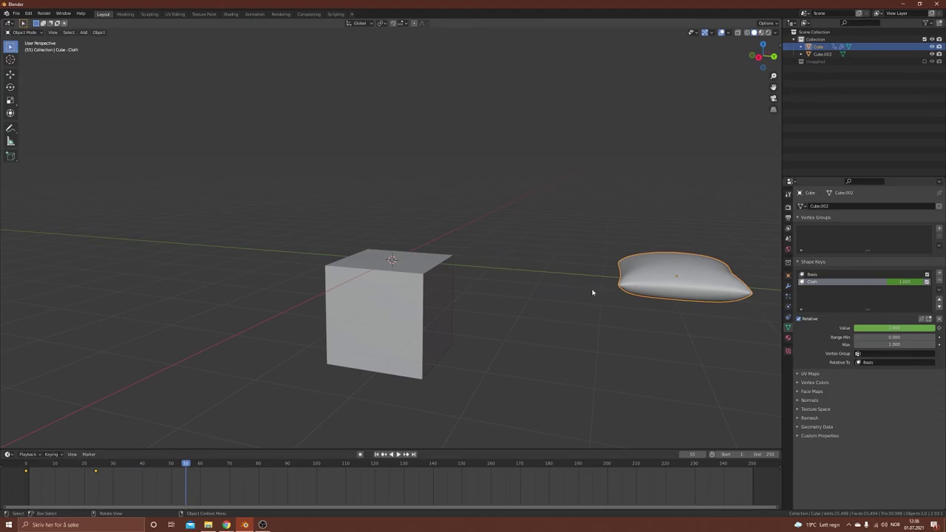
middle_drag(604, 299, 518, 287)
scroll(313, 300, up, 3)
middle_drag(276, 277, 686, 303)
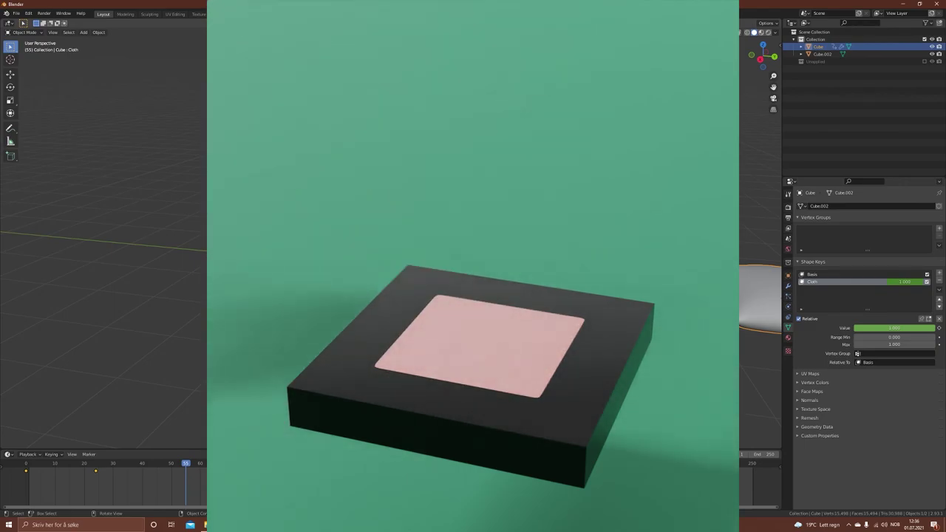
Step: Show the Modifier Properties to view the pillow's Subdivision modifier at levels 3
click(788, 285)
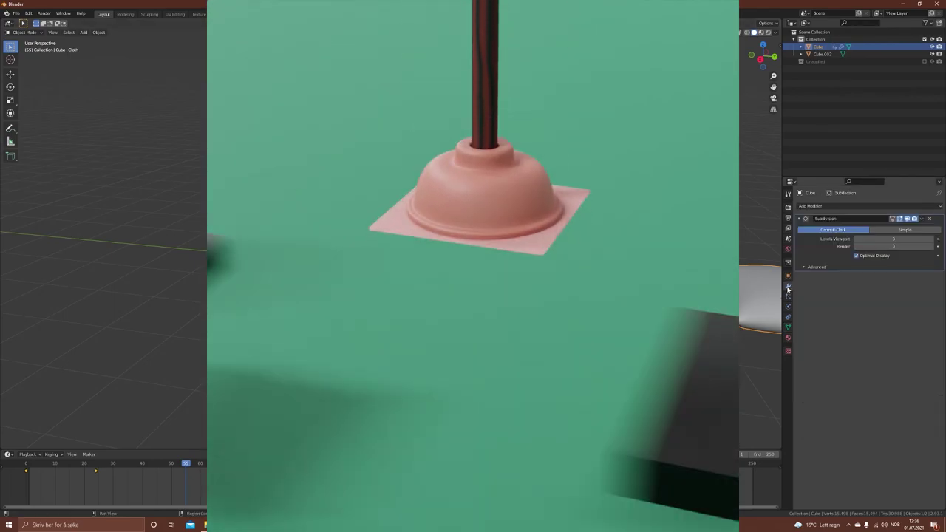